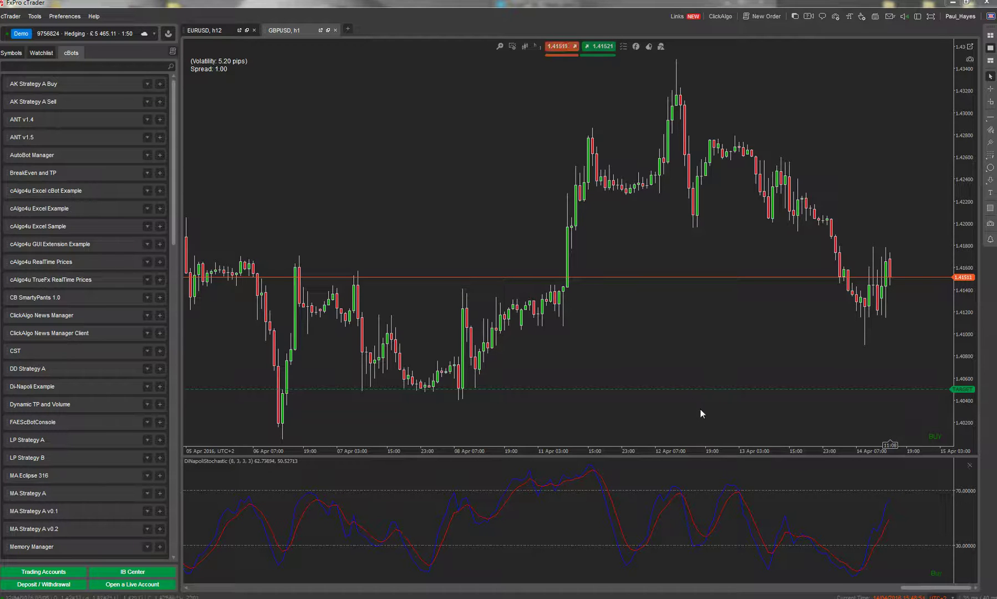
- Open the cBot source folder through AK Strategy A Buy's Show in Folder option
{"action": "mouse_move", "coordinate": [647, 389]}
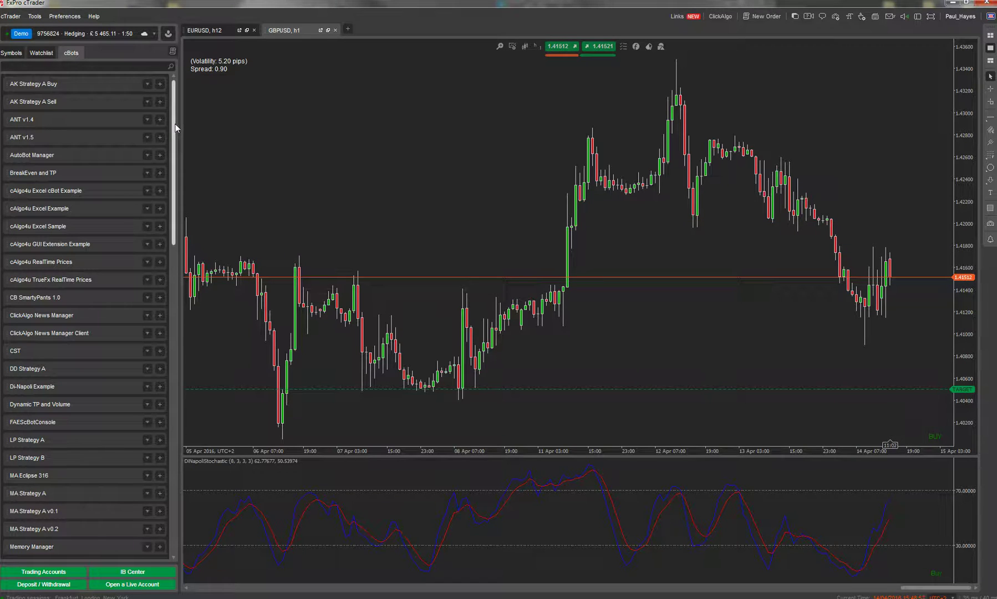
{"action": "left_click", "coordinate": [147, 84]}
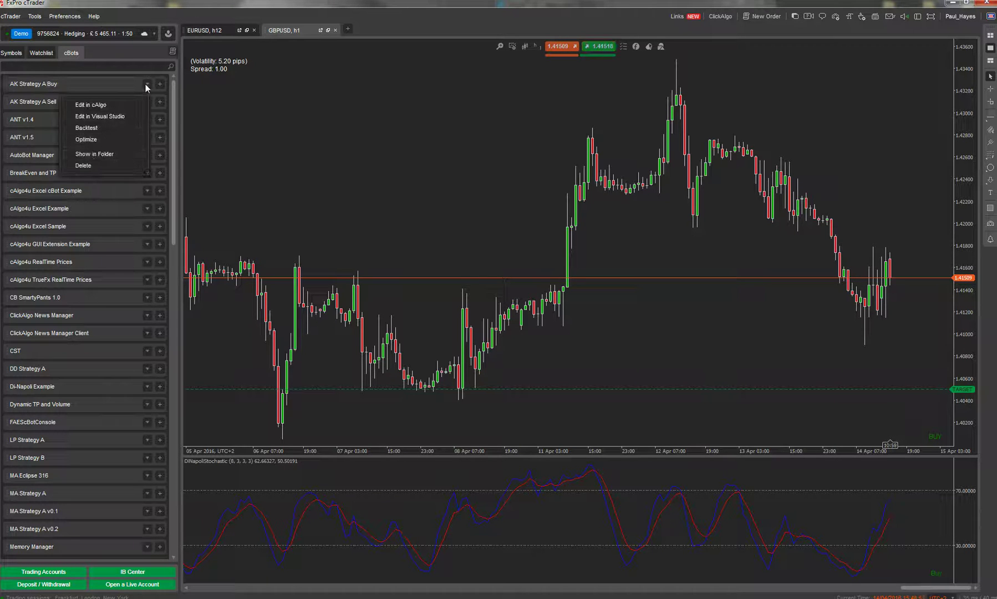
{"action": "left_click", "coordinate": [92, 155]}
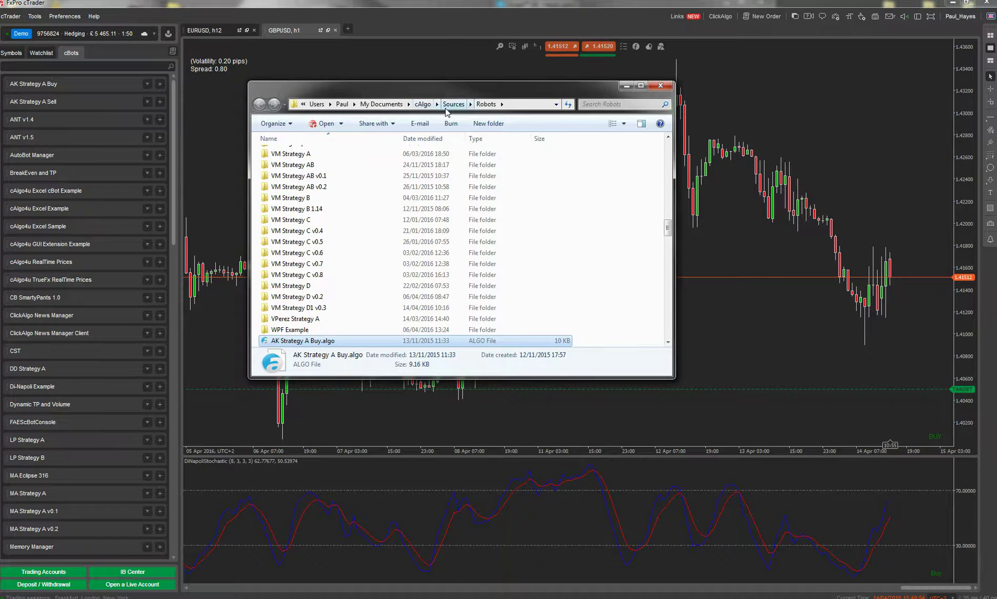
- Scroll down to CT Dashboard.zip and bring up its context menu
{"action": "scroll", "coordinate": [357, 344], "scroll_direction": "down", "scroll_amount": 8}
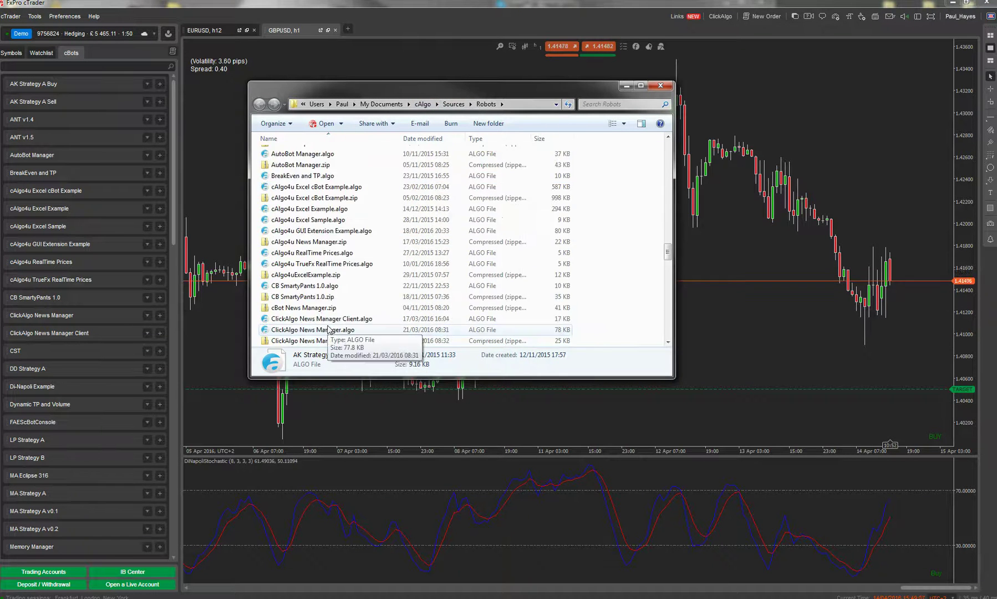
{"action": "scroll", "coordinate": [324, 300], "scroll_direction": "down", "scroll_amount": 3}
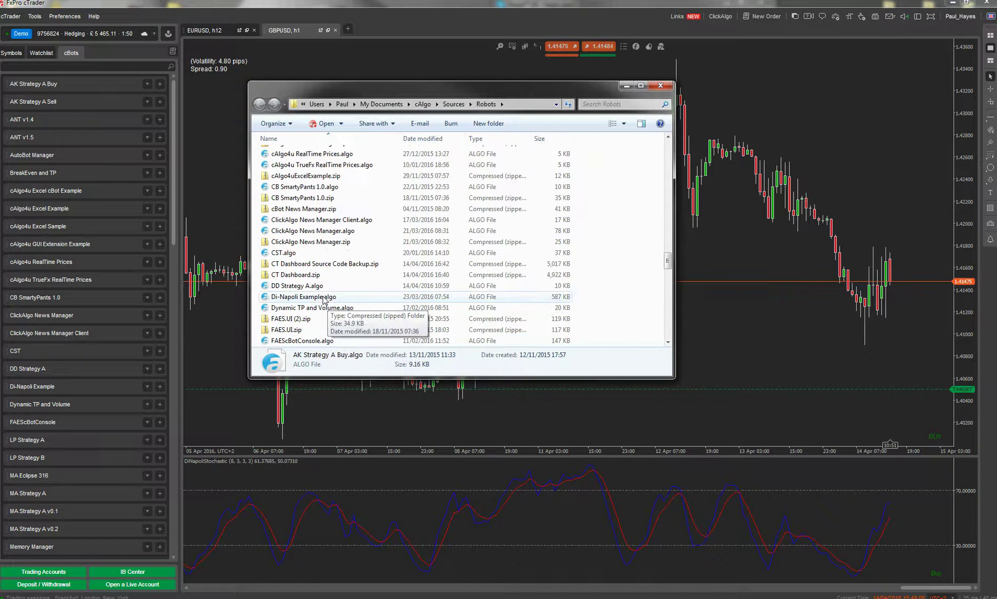
{"action": "right_click", "coordinate": [302, 277]}
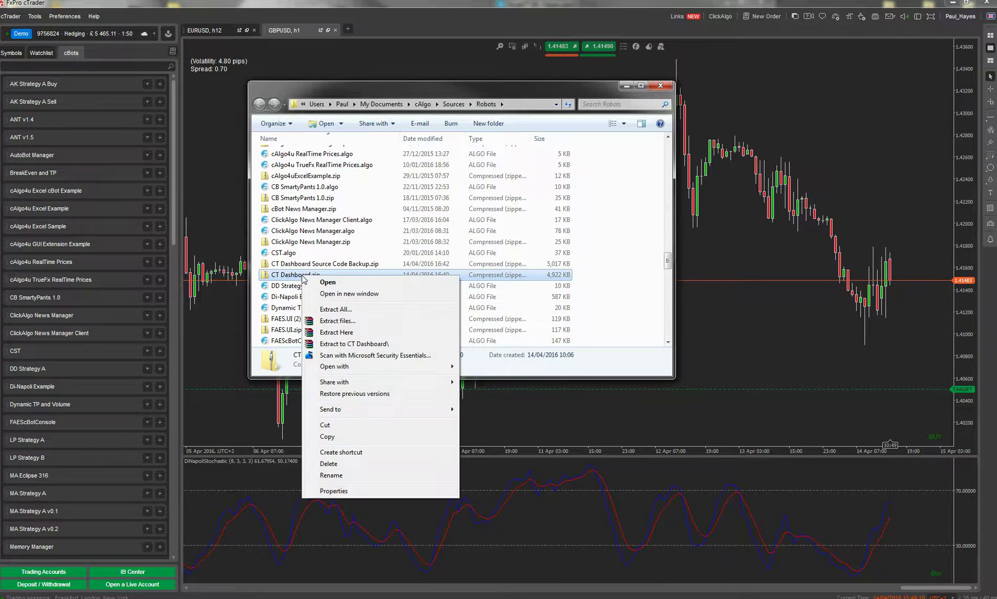
- Extract CT Dashboard.zip straight into the Robots folder, dropping the CT Dashboard subfolder from the path
{"action": "left_click", "coordinate": [338, 321]}
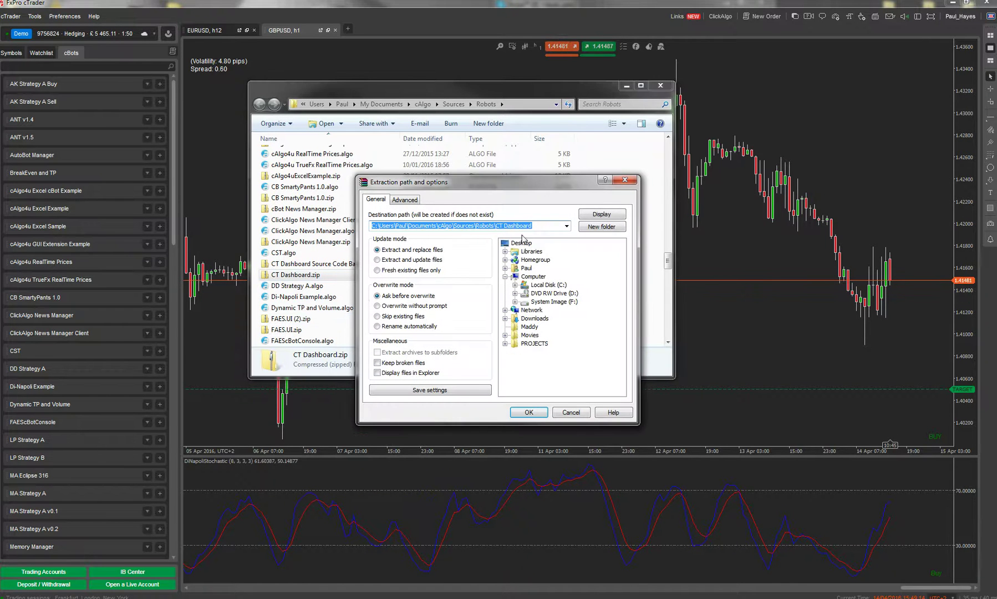
{"action": "left_click_drag", "start_coordinate": [536, 226], "coordinate": [494, 225]}
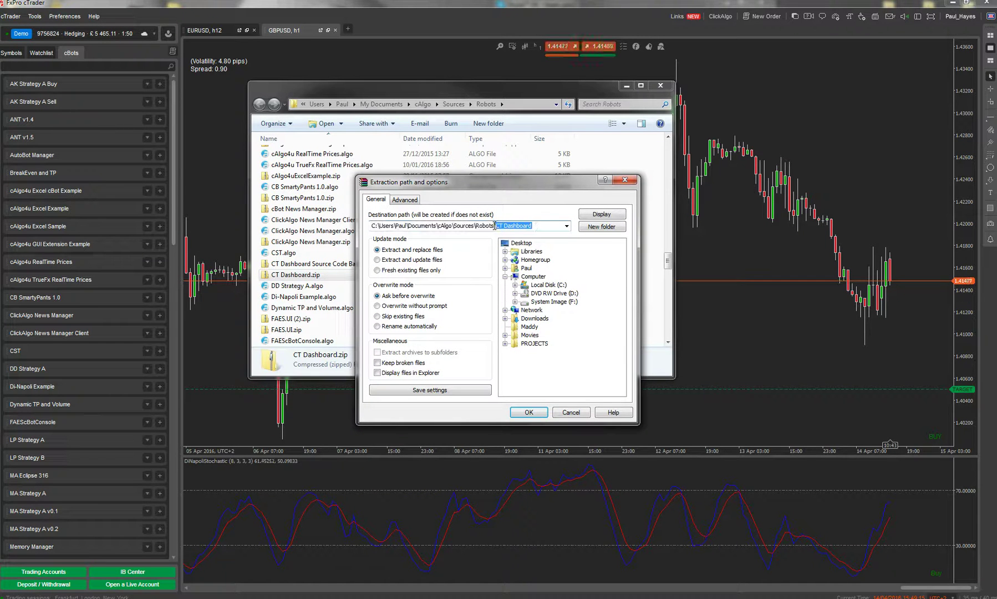
{"action": "key", "text": "Delete"}
{"action": "left_click", "coordinate": [603, 215]}
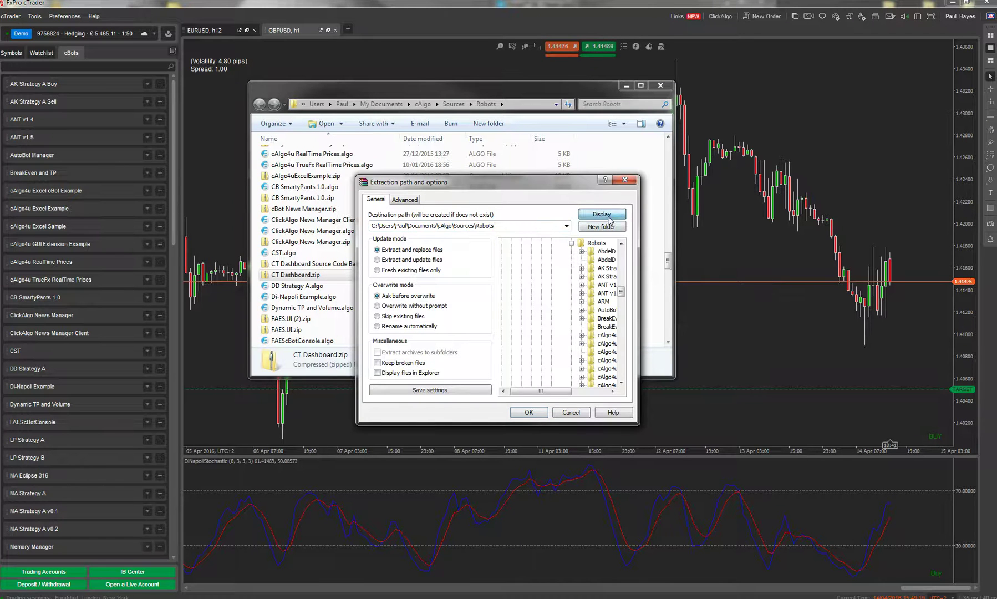
{"action": "left_click", "coordinate": [537, 414]}
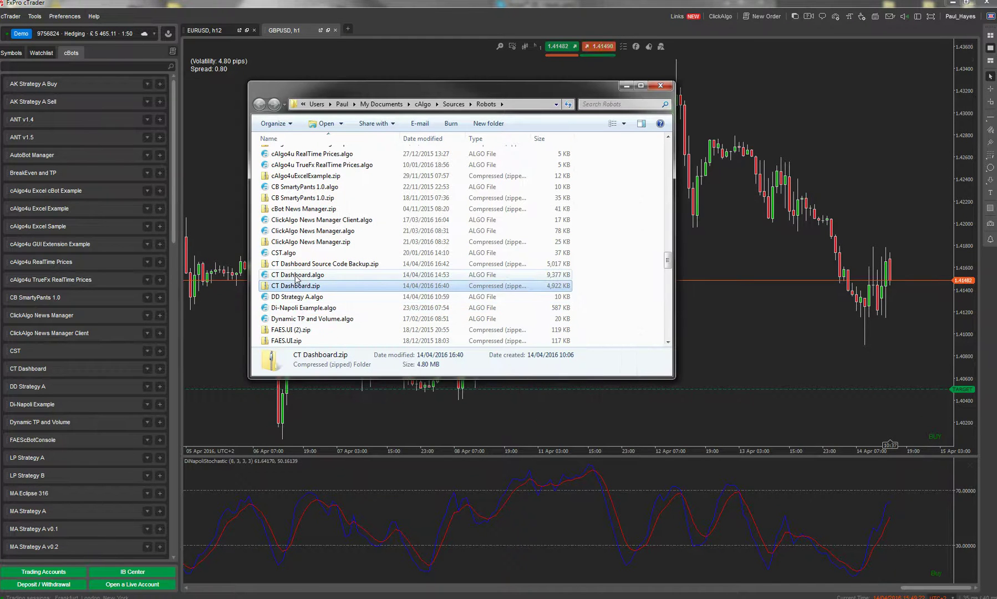
- Close the Robots folder, drop CT Dashboard onto the GBPUSD chart and start the instance
{"action": "left_click", "coordinate": [661, 85]}
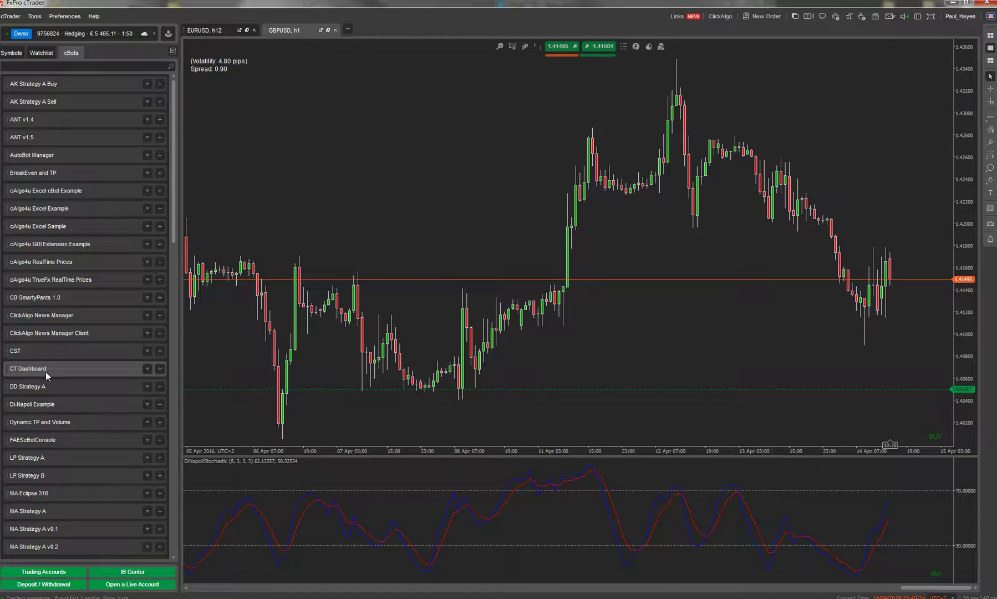
{"action": "left_click_drag", "start_coordinate": [47, 370], "coordinate": [287, 377]}
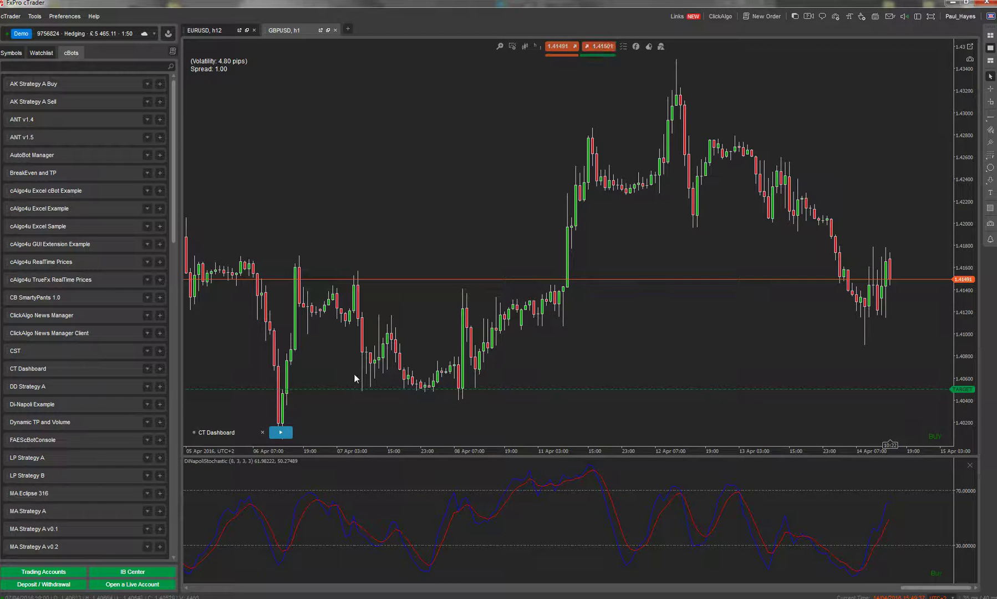
{"action": "left_click", "coordinate": [281, 432]}
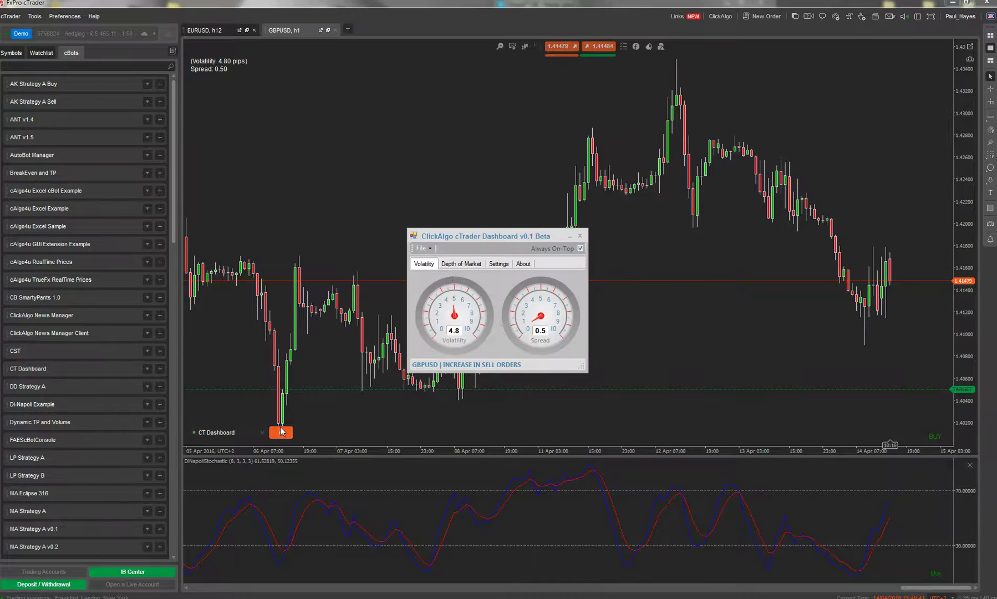
- Park the GBPUSD dashboard over the chart's top-left corner, briefly shifting it to reveal the volatility text
{"action": "left_click_drag", "start_coordinate": [458, 225], "coordinate": [242, 46]}
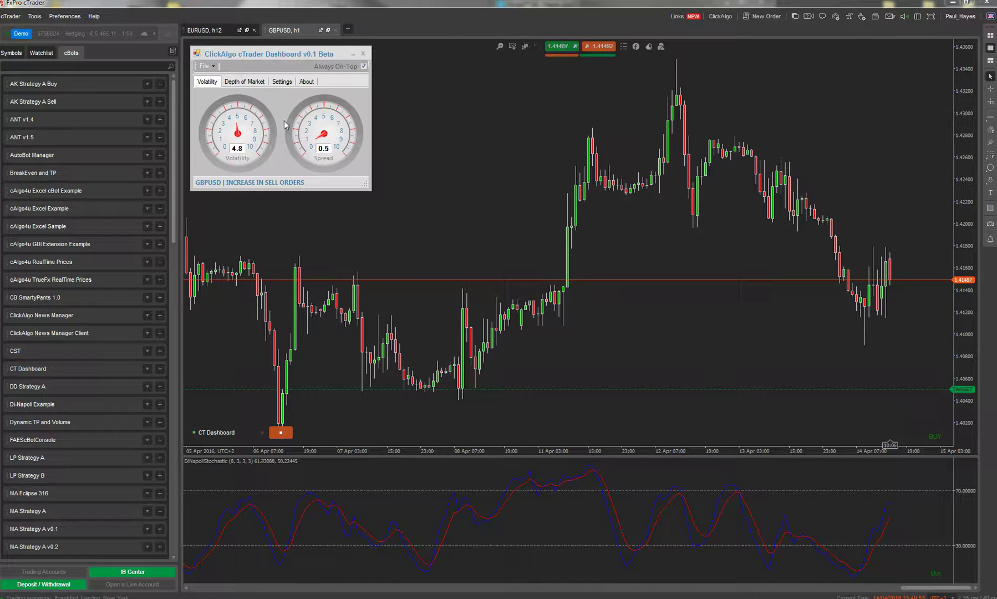
{"action": "left_click_drag", "start_coordinate": [288, 55], "coordinate": [410, 59]}
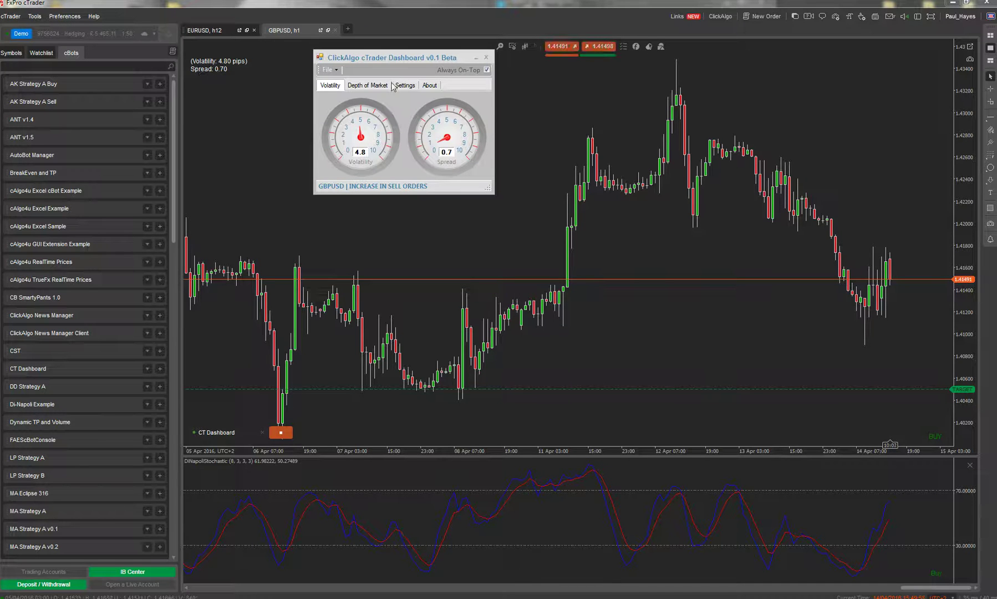
{"action": "left_click_drag", "start_coordinate": [404, 58], "coordinate": [277, 51]}
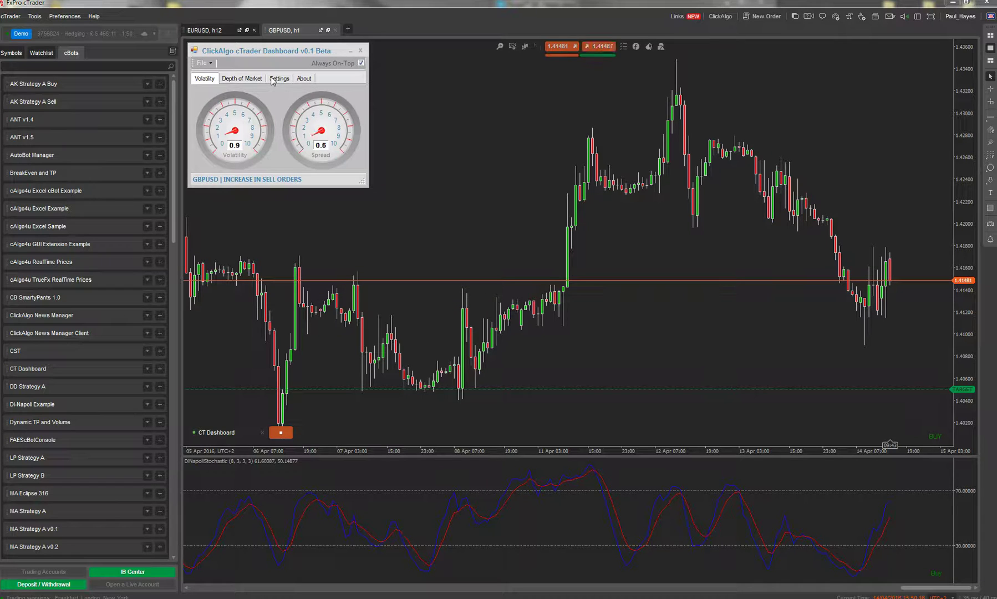
{"action": "left_click_drag", "start_coordinate": [278, 54], "coordinate": [278, 56]}
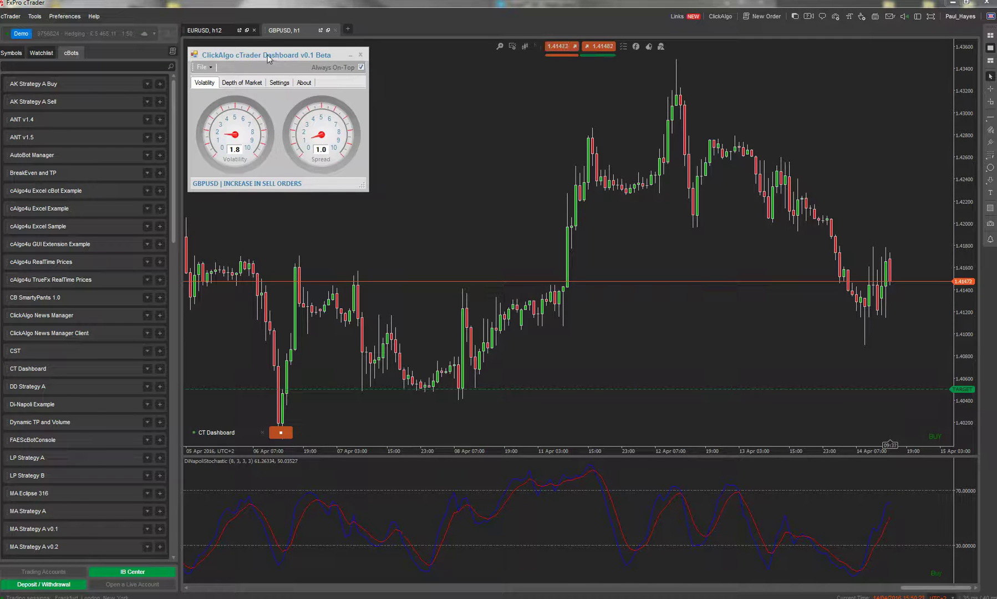
{"action": "mouse_move", "coordinate": [266, 56]}
{"action": "left_mouse_down"}
{"action": "mouse_move", "coordinate": [331, 124]}
{"action": "mouse_move", "coordinate": [265, 54]}
{"action": "left_mouse_up"}
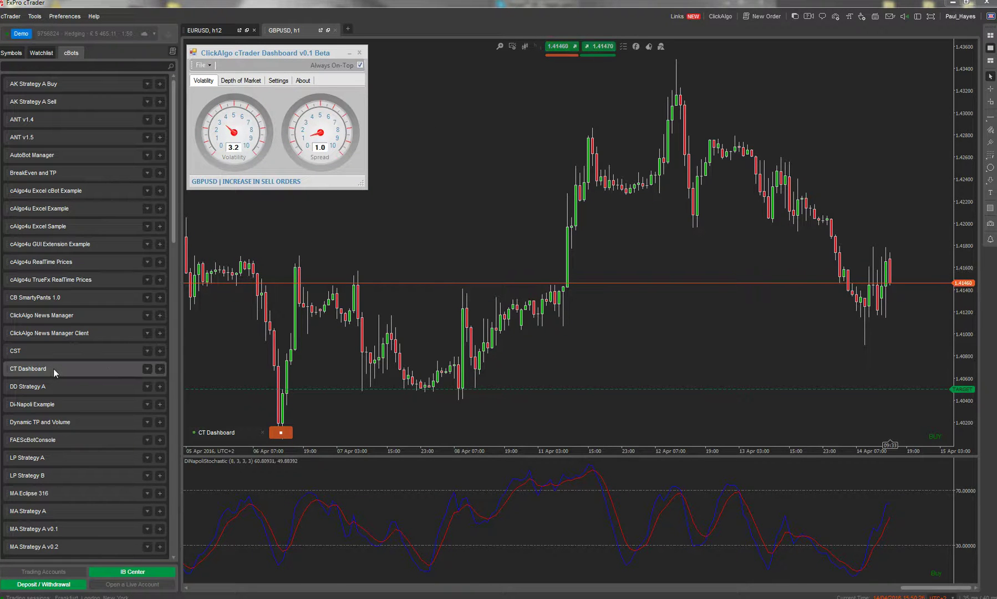
{"action": "mouse_move", "coordinate": [246, 56]}
{"action": "left_mouse_down"}
{"action": "mouse_move", "coordinate": [462, 204]}
{"action": "mouse_move", "coordinate": [238, 57]}
{"action": "left_mouse_up"}
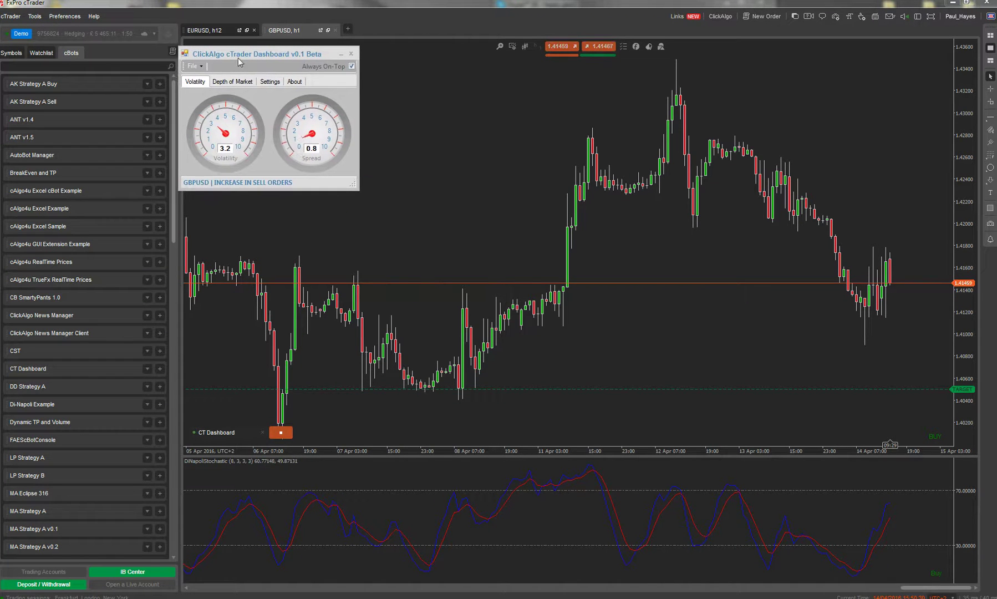
- Switch to the EURUSD chart, with the GBPUSD dashboard moved to the right side
{"action": "left_click", "coordinate": [212, 32]}
{"action": "left_click_drag", "start_coordinate": [240, 56], "coordinate": [765, 73]}
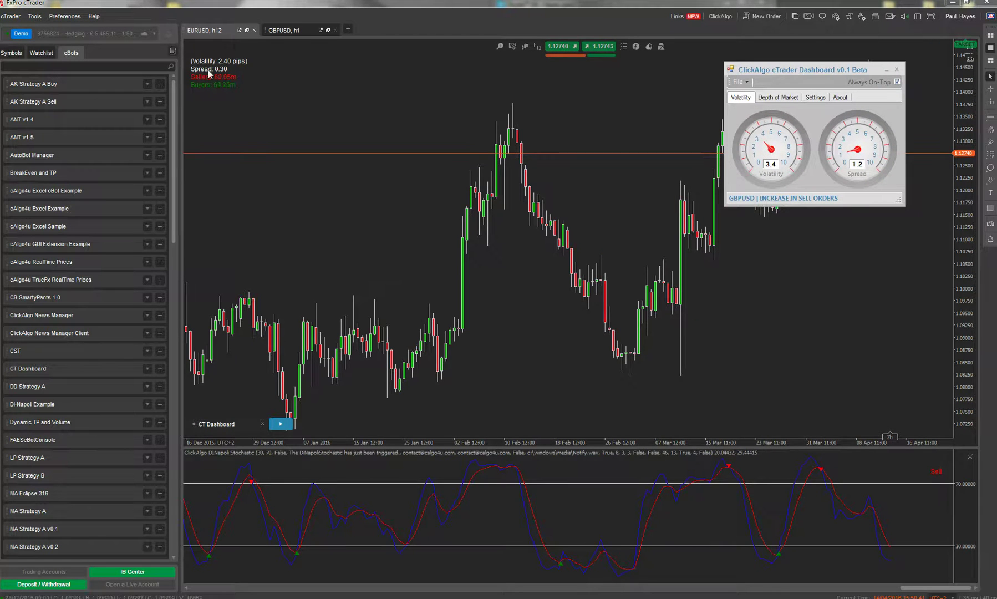
{"action": "left_click", "coordinate": [281, 30]}
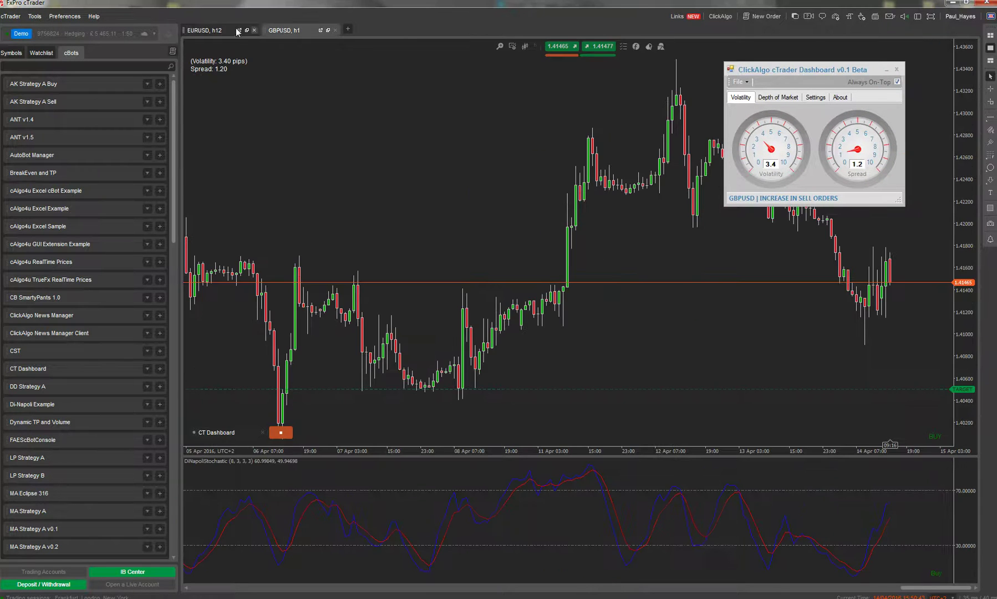
{"action": "left_click", "coordinate": [210, 32]}
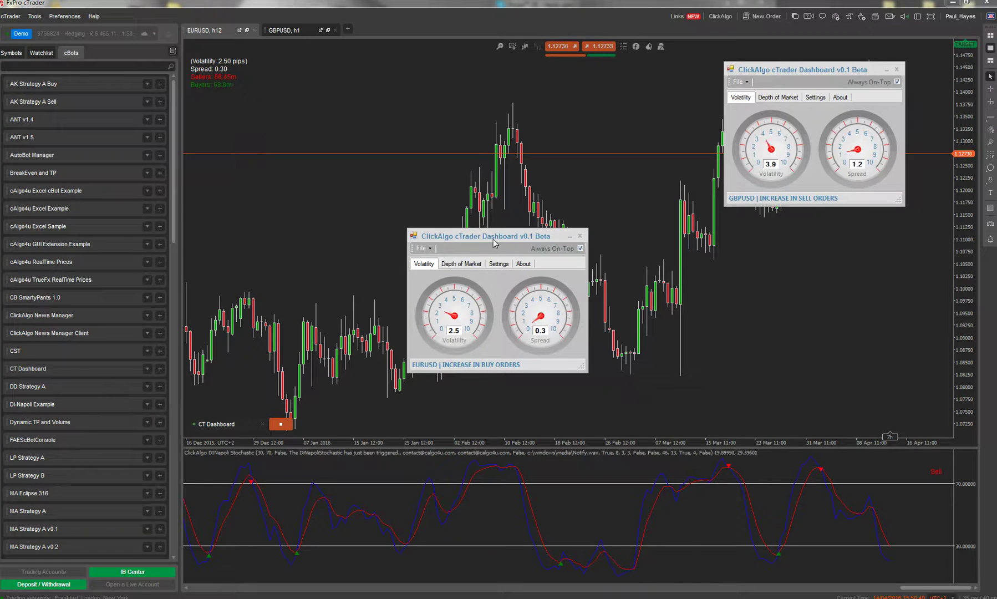
- Put the EURUSD dashboard in the top-left corner with the GBPUSD dashboard below it
{"action": "left_click_drag", "start_coordinate": [488, 236], "coordinate": [353, 69]}
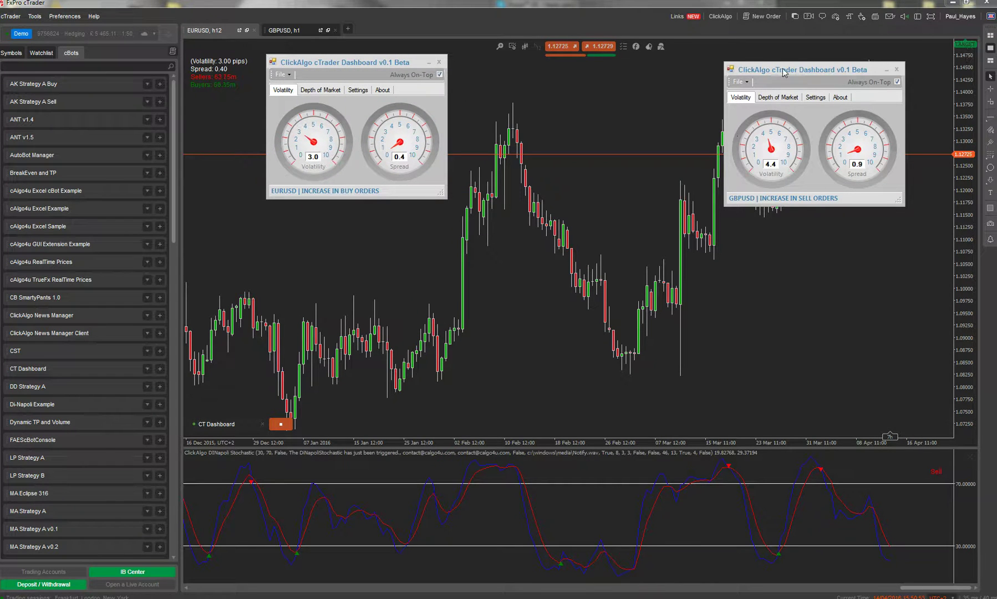
{"action": "left_click_drag", "start_coordinate": [783, 72], "coordinate": [524, 70]}
{"action": "left_click_drag", "start_coordinate": [366, 68], "coordinate": [285, 56]}
{"action": "left_click_drag", "start_coordinate": [529, 68], "coordinate": [230, 197]}
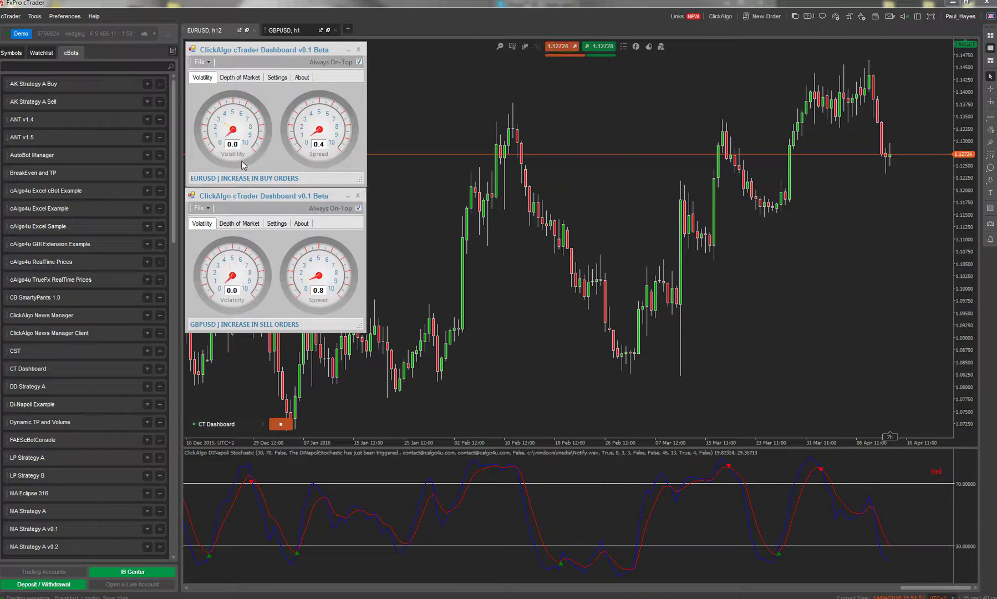
{"action": "left_click_drag", "start_coordinate": [264, 58], "coordinate": [261, 57]}
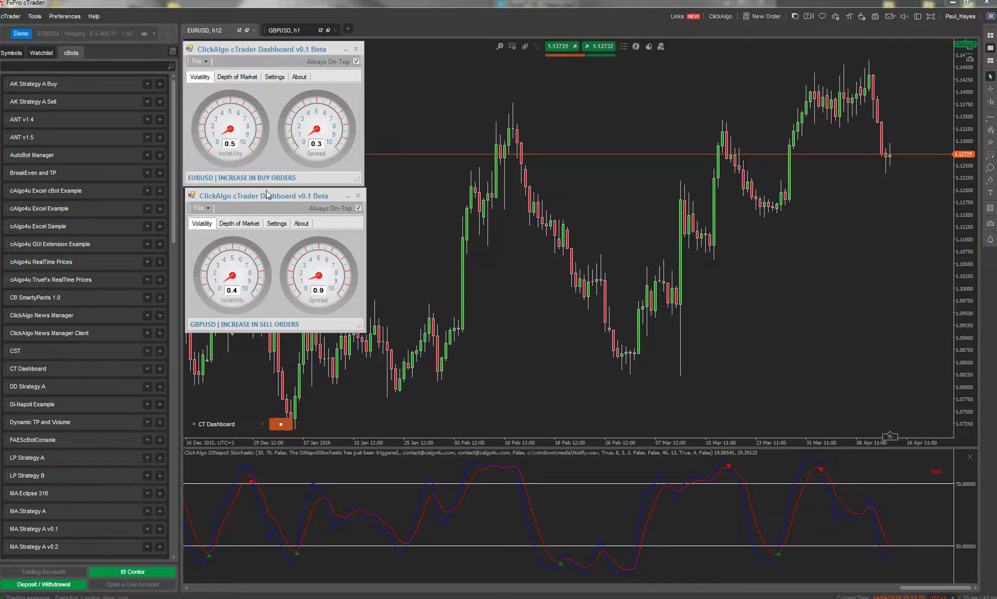
{"action": "left_click_drag", "start_coordinate": [268, 201], "coordinate": [261, 233]}
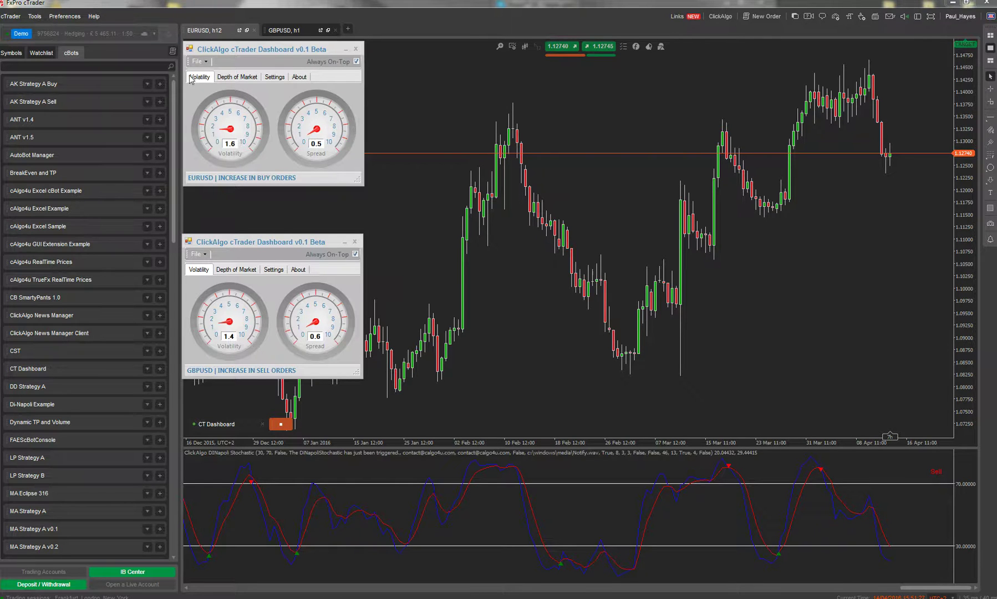
- Set EURUSD volatility and spread alert thresholds to 2 with sound on, then move that dashboard toward the centre
{"action": "left_click", "coordinate": [275, 77]}
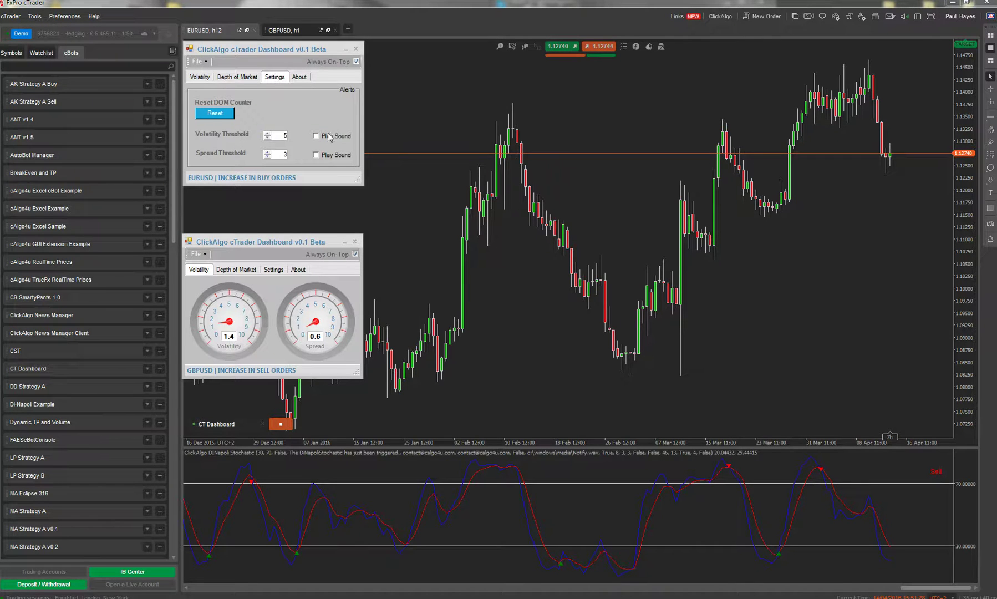
{"action": "left_click", "coordinate": [267, 137]}
{"action": "left_click", "coordinate": [267, 138]}
{"action": "left_click", "coordinate": [267, 138]}
{"action": "left_click", "coordinate": [268, 157]}
{"action": "left_click", "coordinate": [316, 136]}
{"action": "left_click", "coordinate": [316, 154]}
{"action": "left_click", "coordinate": [200, 78]}
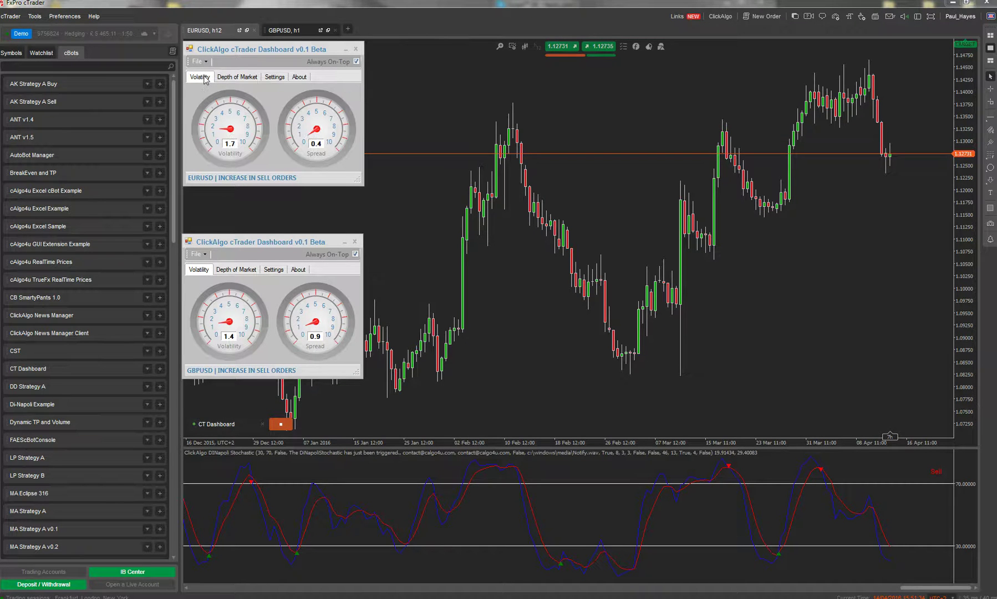
{"action": "left_click_drag", "start_coordinate": [235, 56], "coordinate": [393, 118]}
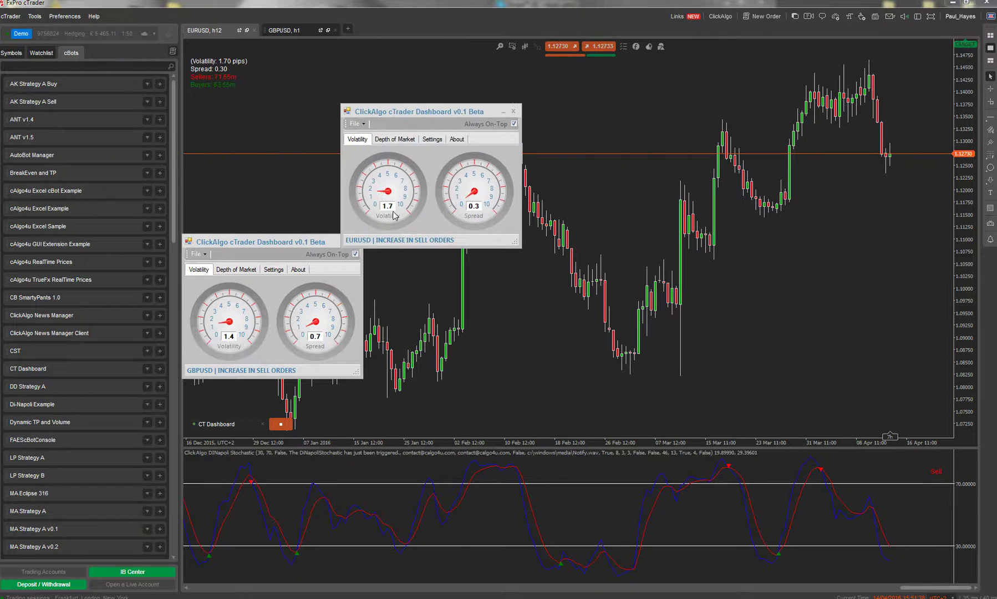
- Review the EURUSD alert settings and return its gauges to the chart's top-left corner
{"action": "left_click", "coordinate": [428, 141]}
{"action": "left_click", "coordinate": [351, 139]}
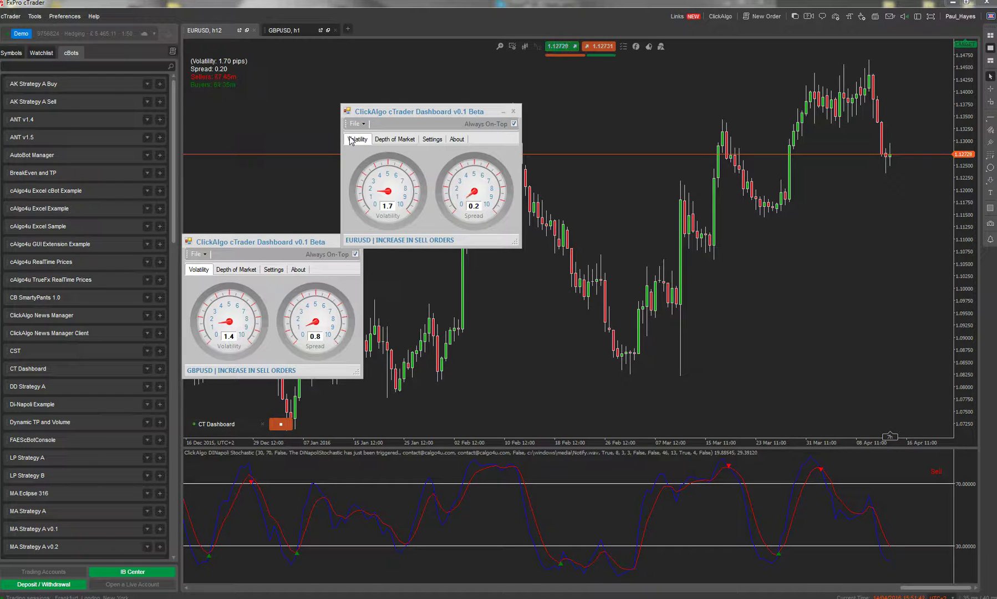
{"action": "left_click_drag", "start_coordinate": [402, 115], "coordinate": [376, 78]}
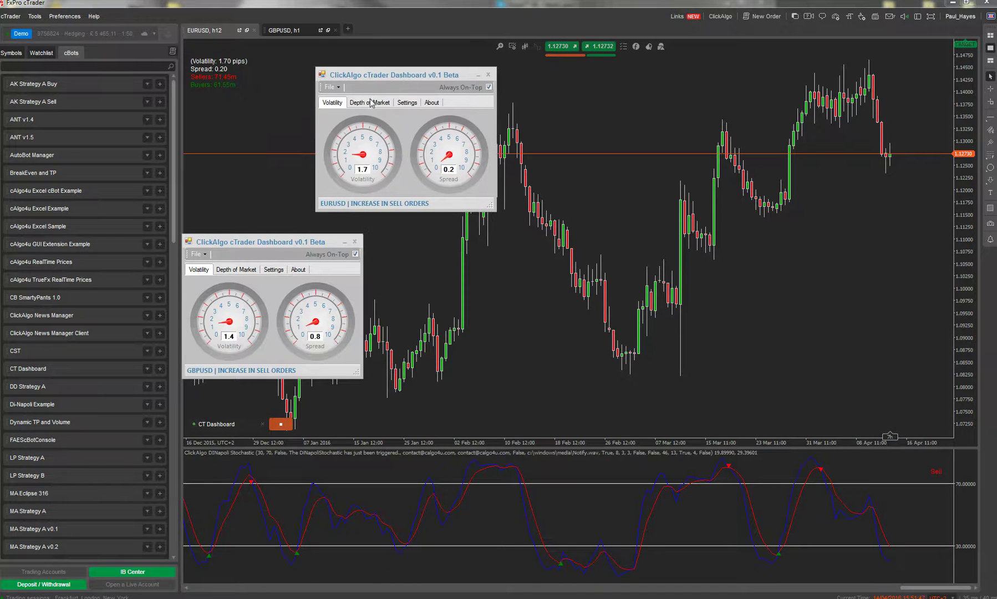
{"action": "left_click", "coordinate": [408, 104]}
{"action": "left_click", "coordinate": [332, 103]}
{"action": "left_click_drag", "start_coordinate": [407, 79], "coordinate": [291, 60]}
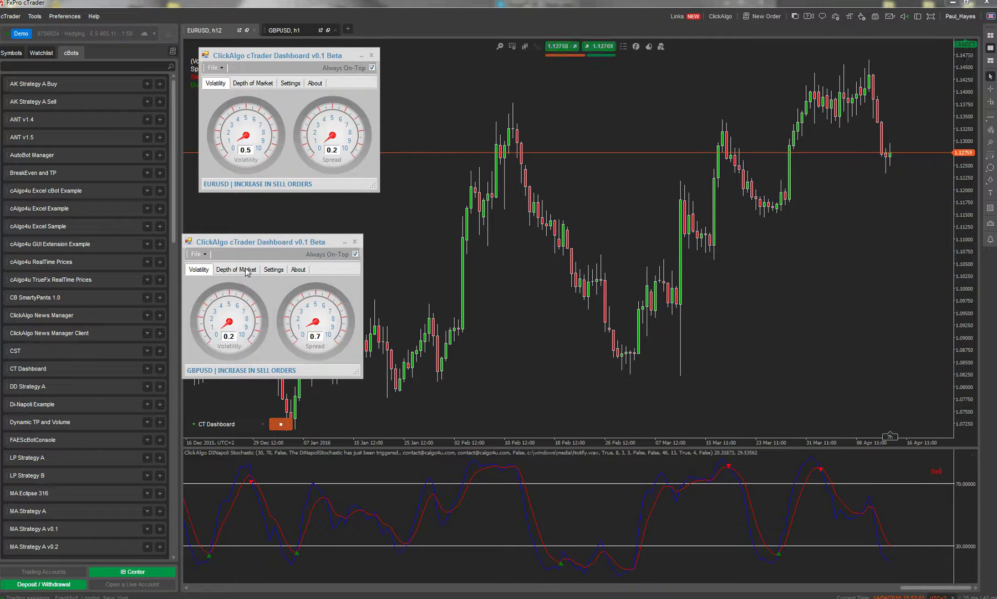
- Lower the GBPUSD volatility and spread thresholds by one each, volatility to 3, then reposition both dashboards
{"action": "left_click", "coordinate": [274, 269]}
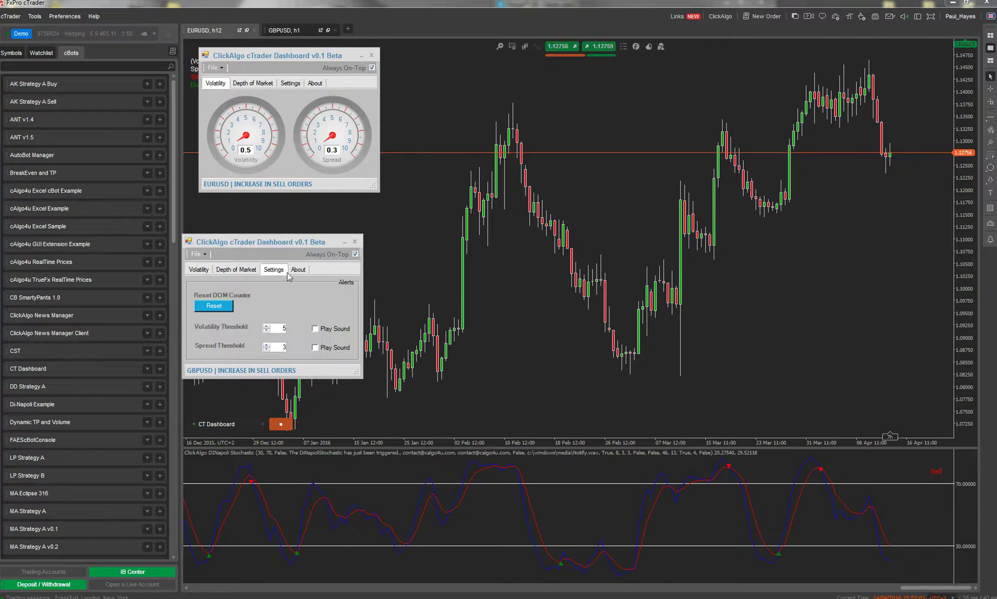
{"action": "left_click", "coordinate": [267, 331]}
{"action": "left_click", "coordinate": [267, 349]}
{"action": "left_click", "coordinate": [201, 270]}
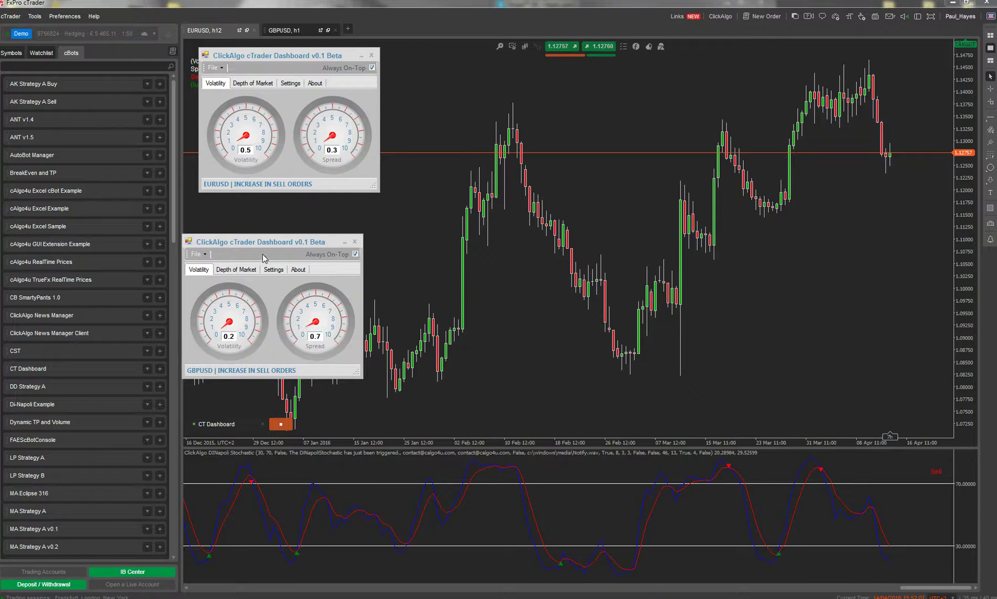
{"action": "left_click_drag", "start_coordinate": [265, 241], "coordinate": [276, 209]}
{"action": "left_click_drag", "start_coordinate": [331, 56], "coordinate": [224, 54]}
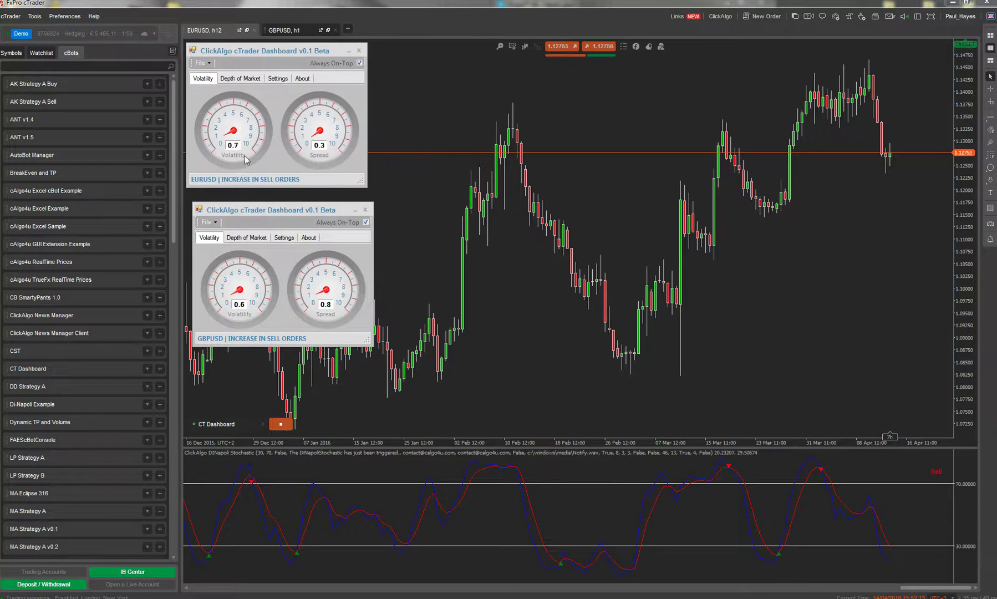
- Move the GBPUSD dashboard to the top-left and stack the EURUSD dashboard directly beneath it
{"action": "left_click_drag", "start_coordinate": [251, 211], "coordinate": [245, 201]}
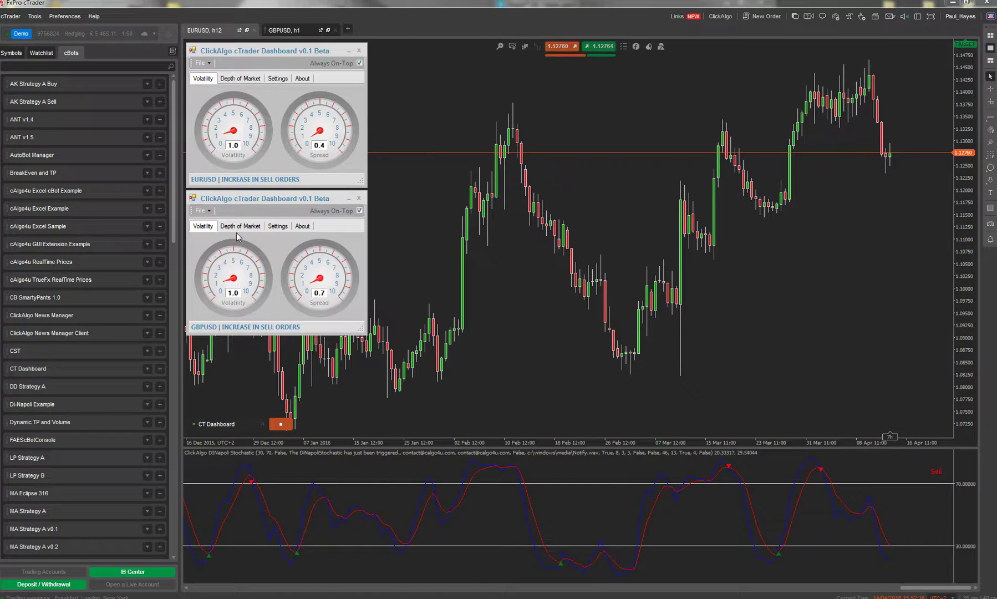
{"action": "left_click_drag", "start_coordinate": [280, 51], "coordinate": [490, 77]}
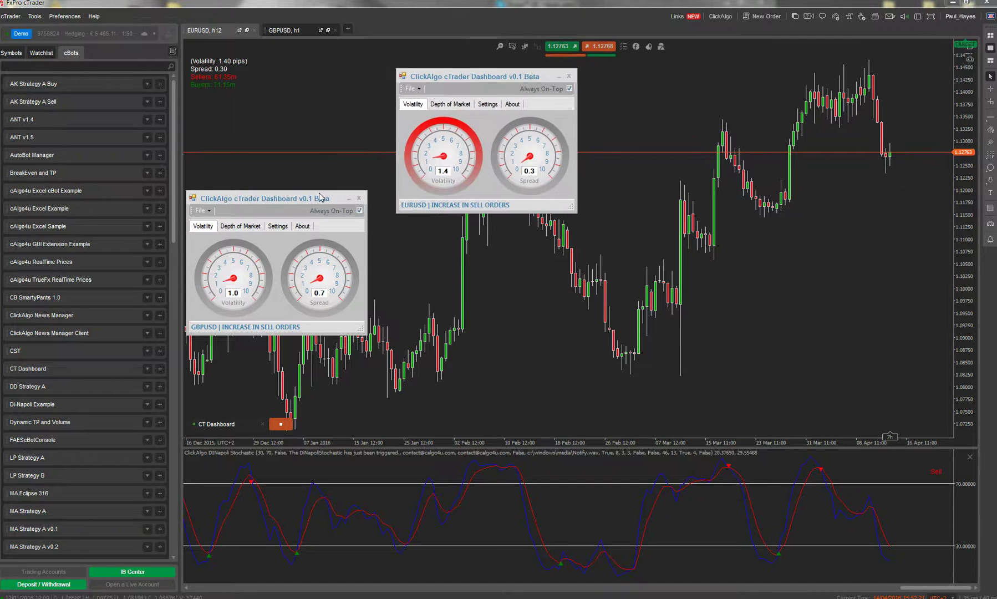
{"action": "left_click_drag", "start_coordinate": [320, 198], "coordinate": [318, 54]}
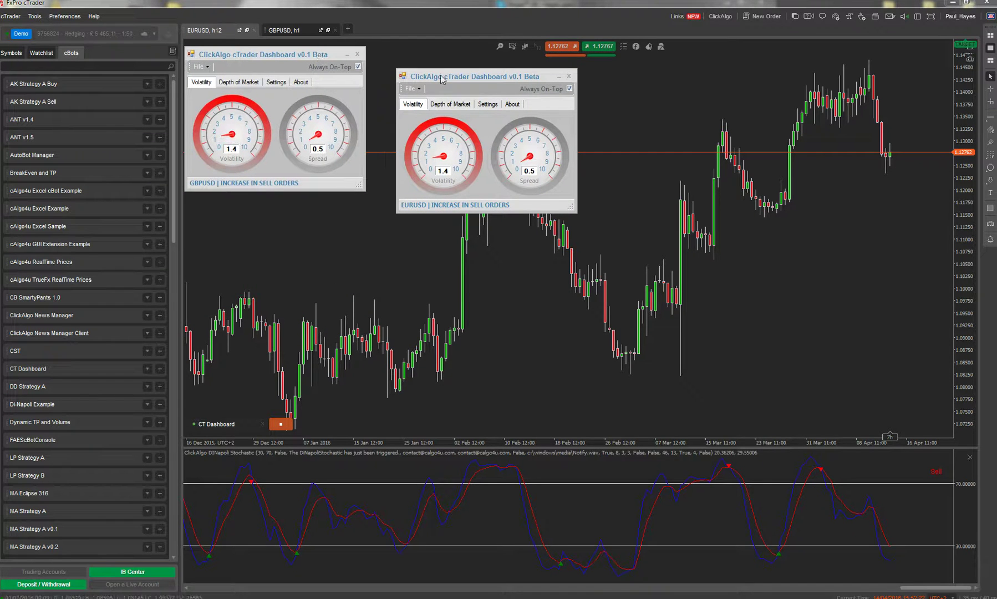
{"action": "left_click_drag", "start_coordinate": [442, 79], "coordinate": [424, 57]}
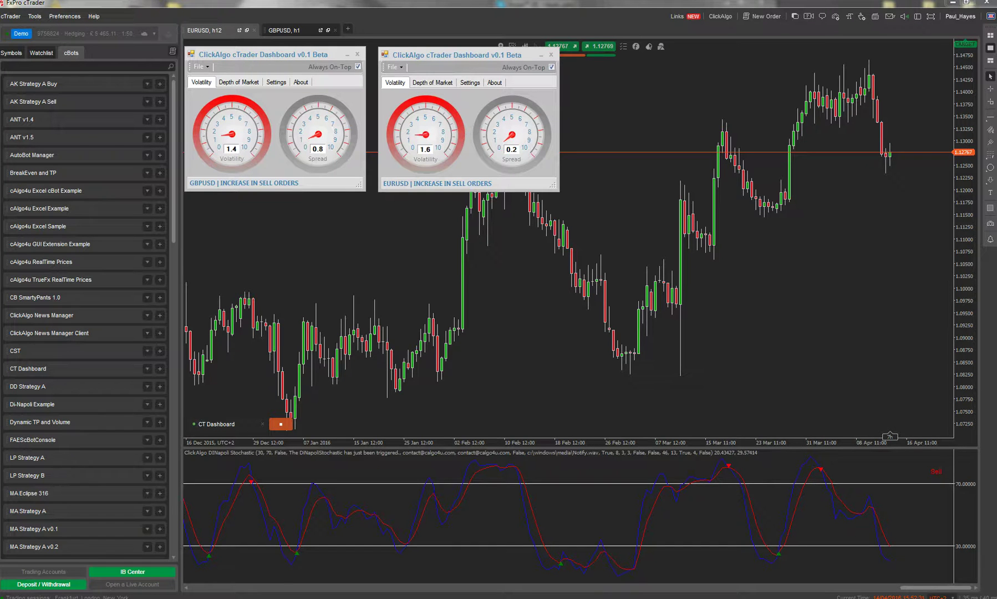
{"action": "left_click_drag", "start_coordinate": [474, 54], "coordinate": [284, 209]}
{"action": "mouse_move", "coordinate": [311, 61]}
{"action": "left_mouse_down"}
{"action": "mouse_move", "coordinate": [332, 56]}
{"action": "mouse_move", "coordinate": [309, 59]}
{"action": "left_mouse_up"}
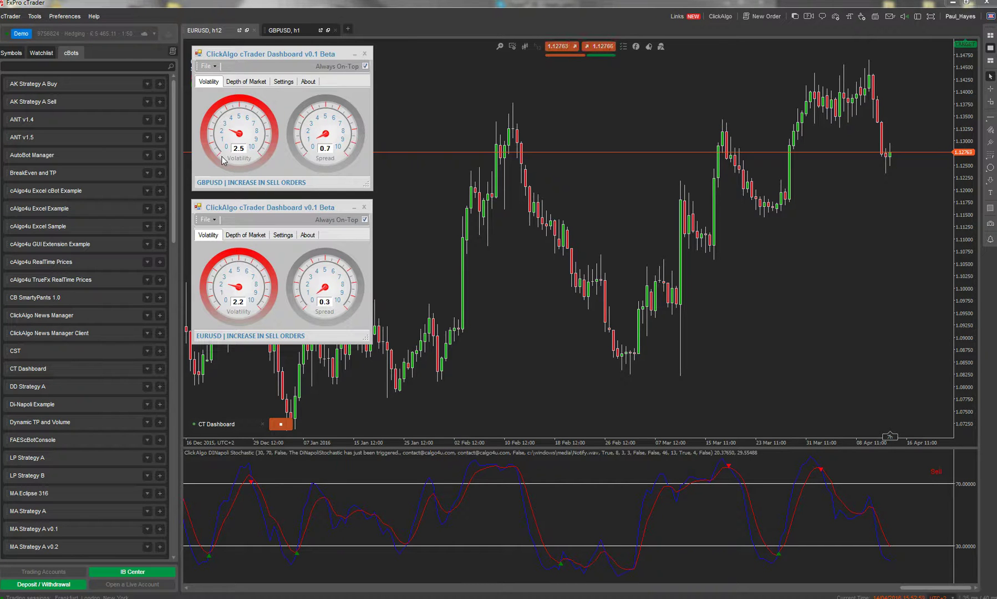
- Show GBPUSD's depth-of-market bars (58.65 vs 59.65), shifting the window around, then back above EURUSD
{"action": "left_click", "coordinate": [246, 81]}
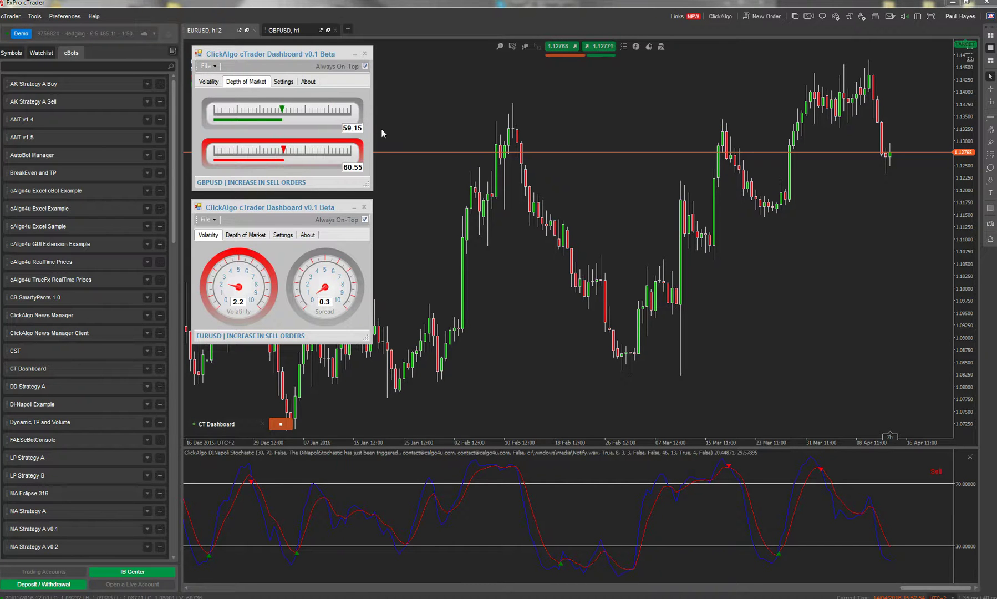
{"action": "left_click_drag", "start_coordinate": [273, 54], "coordinate": [413, 49]}
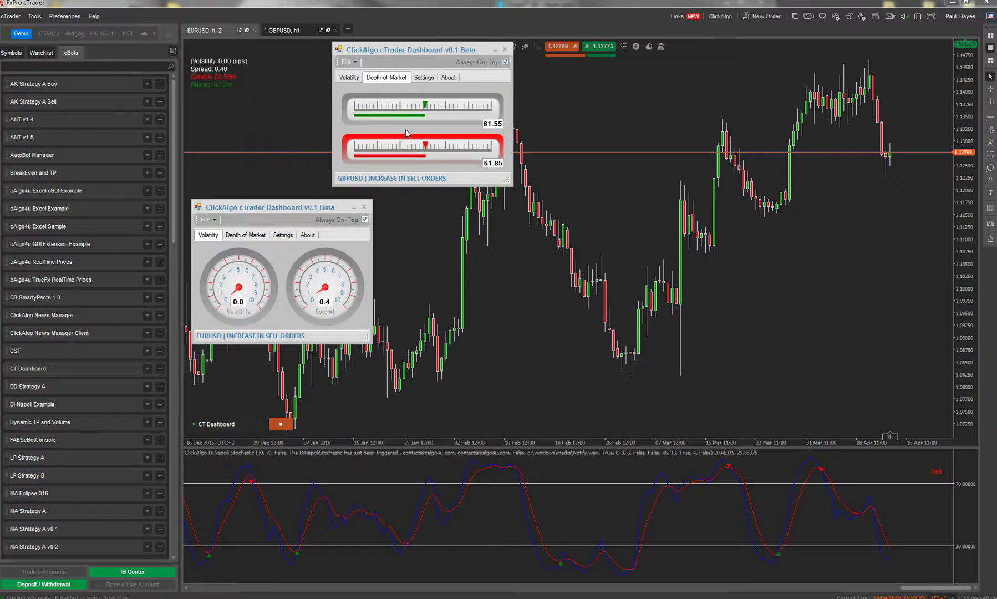
{"action": "left_click_drag", "start_coordinate": [375, 53], "coordinate": [462, 98]}
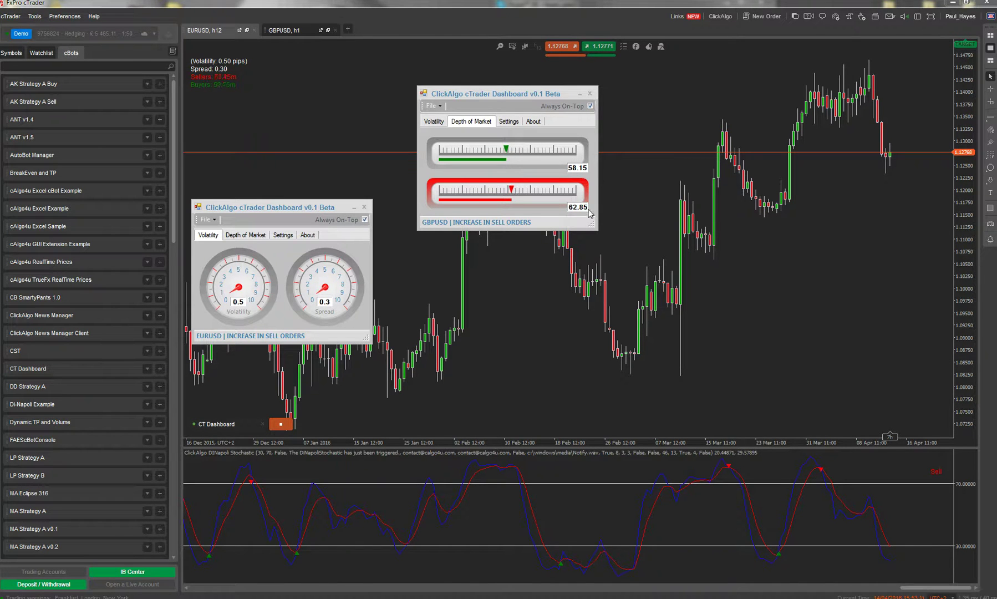
{"action": "left_click_drag", "start_coordinate": [529, 97], "coordinate": [304, 57]}
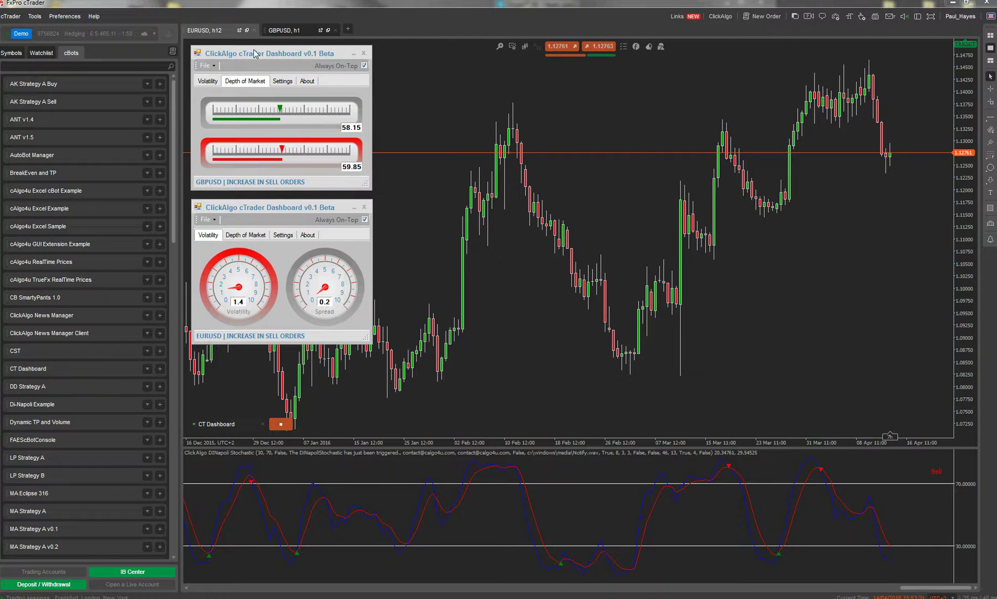
{"action": "left_click_drag", "start_coordinate": [256, 52], "coordinate": [330, 48]}
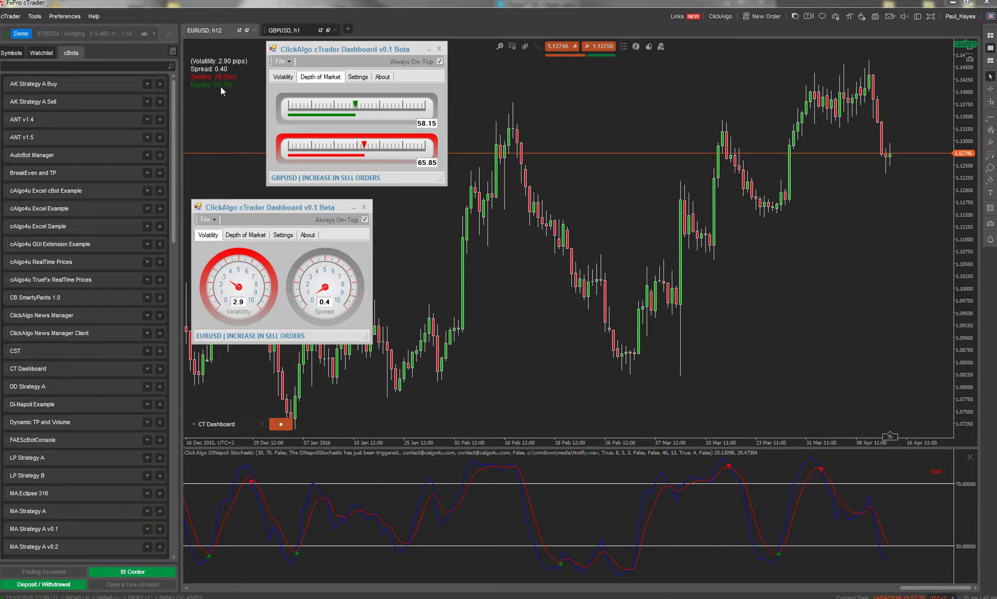
{"action": "left_click_drag", "start_coordinate": [334, 56], "coordinate": [256, 57]}
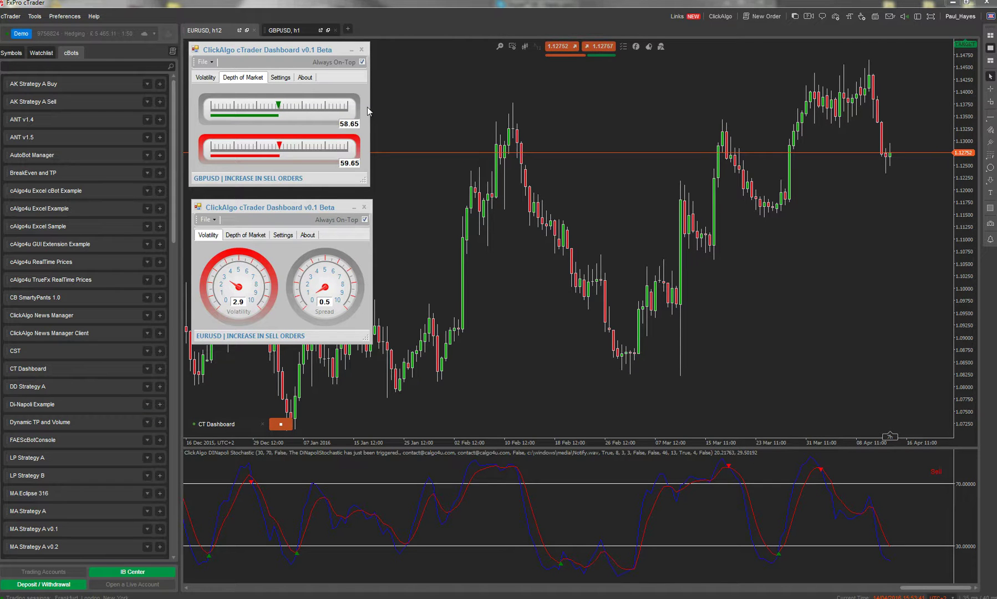
- Reset the GBPUSD DOM counter in Settings, then view depth of market again (62.15 vs 60.75)
{"action": "left_click", "coordinate": [281, 78]}
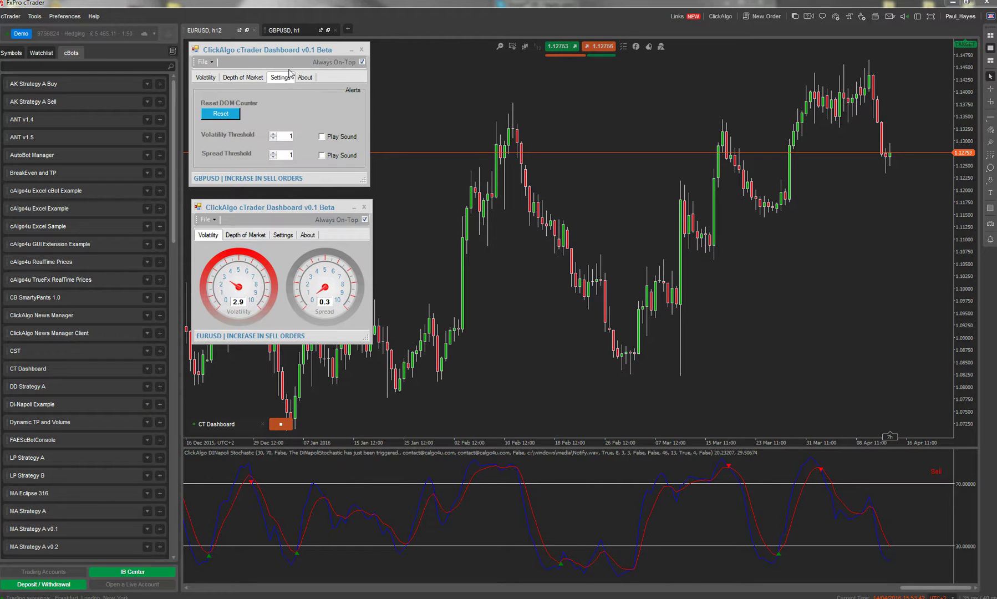
{"action": "left_click", "coordinate": [221, 114]}
{"action": "key", "text": "Return"}
{"action": "left_click", "coordinate": [242, 79]}
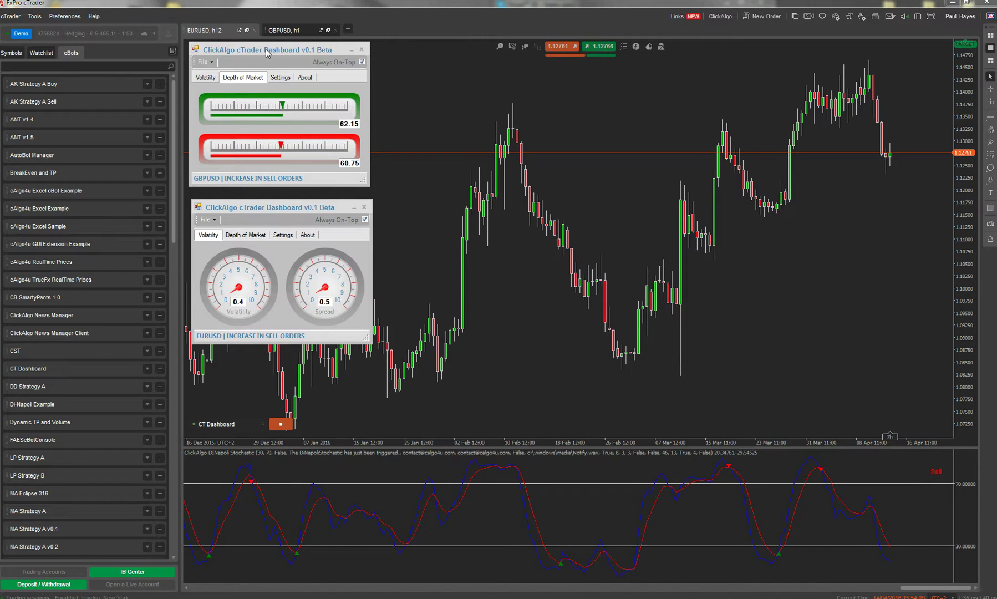
- Show GBPUSD volatility 2.6 and spread 0.9, with the EURUSD dashboard snug beneath it
{"action": "left_click_drag", "start_coordinate": [265, 53], "coordinate": [265, 54]}
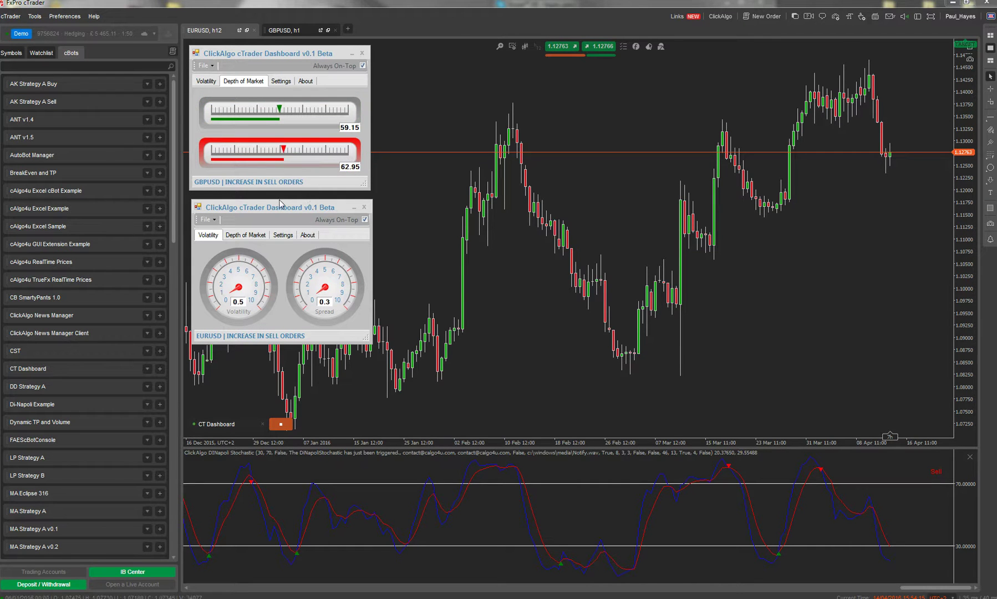
{"action": "left_click", "coordinate": [209, 81]}
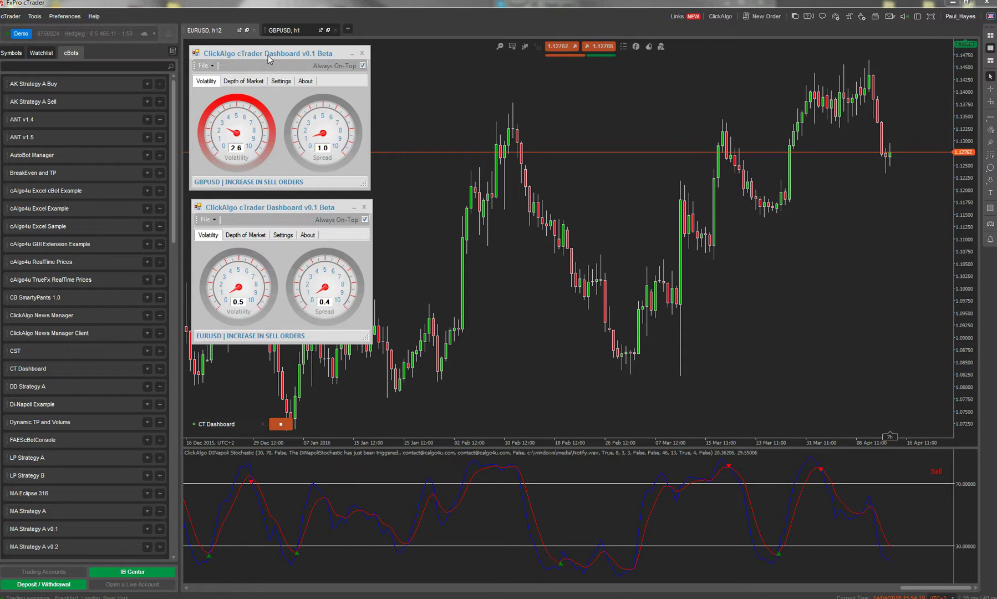
{"action": "mouse_move", "coordinate": [237, 60]}
{"action": "left_mouse_down"}
{"action": "mouse_move", "coordinate": [387, 81]}
{"action": "mouse_move", "coordinate": [236, 54]}
{"action": "left_mouse_up"}
{"action": "left_click_drag", "start_coordinate": [275, 201], "coordinate": [272, 193]}
- Turn off Always On-Top for GBPUSD, restore it from the taskbar, and re-enable Always On-Top
{"action": "left_click", "coordinate": [362, 59]}
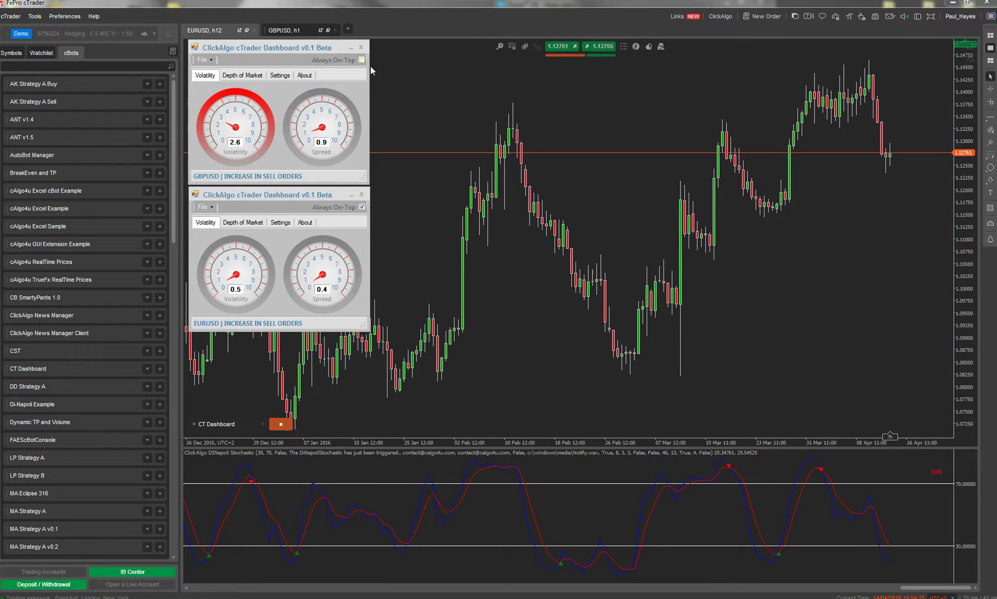
{"action": "left_click", "coordinate": [375, 70]}
{"action": "mouse_move", "coordinate": [333, 598]}
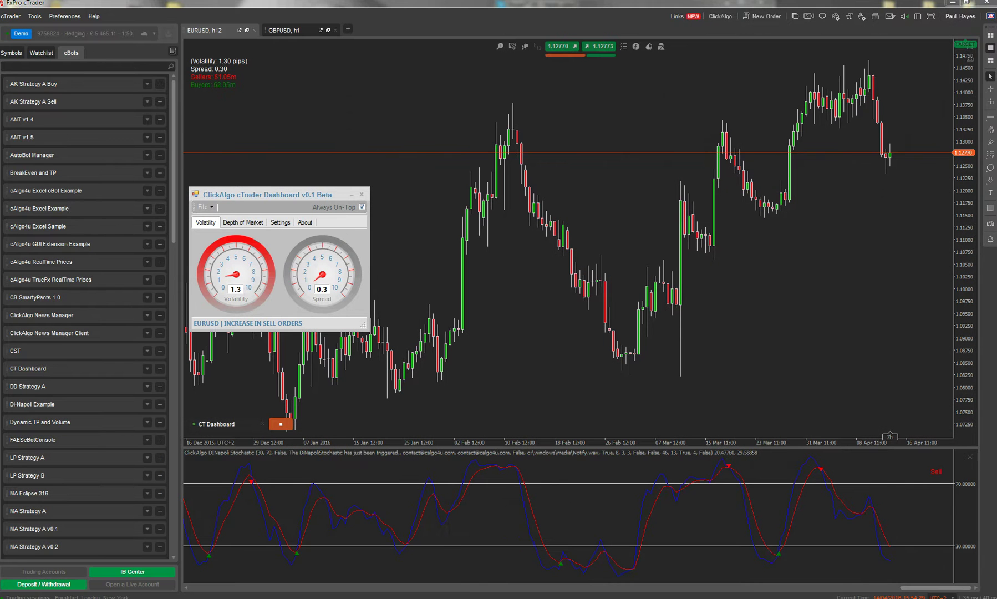
{"action": "mouse_move", "coordinate": [441, 598]}
{"action": "left_click", "coordinate": [441, 574]}
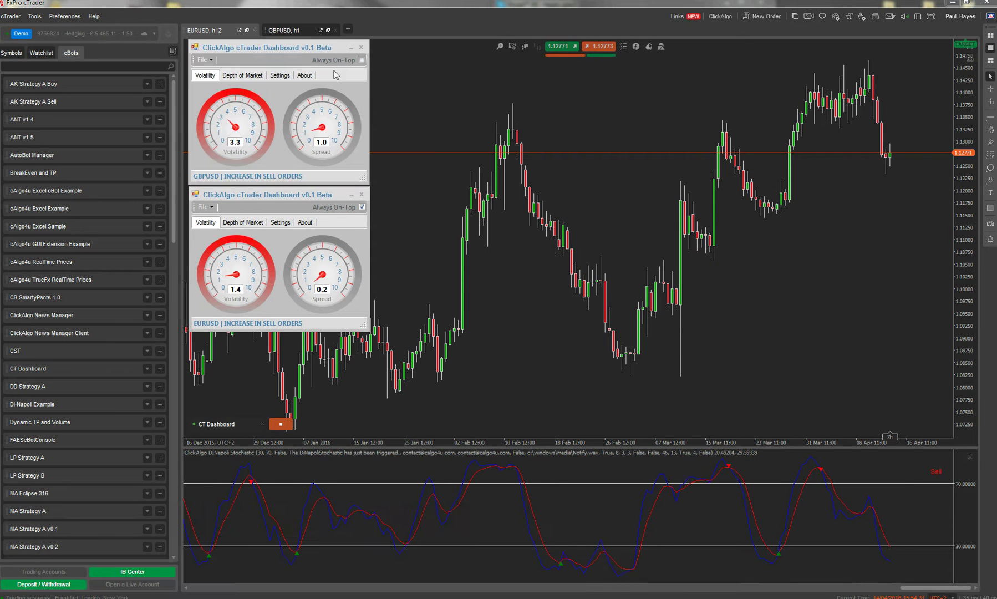
{"action": "left_click", "coordinate": [361, 60]}
- View the dashboard's About credits, return to the volatility gauges, and dismiss the File menu
{"action": "left_click", "coordinate": [304, 76]}
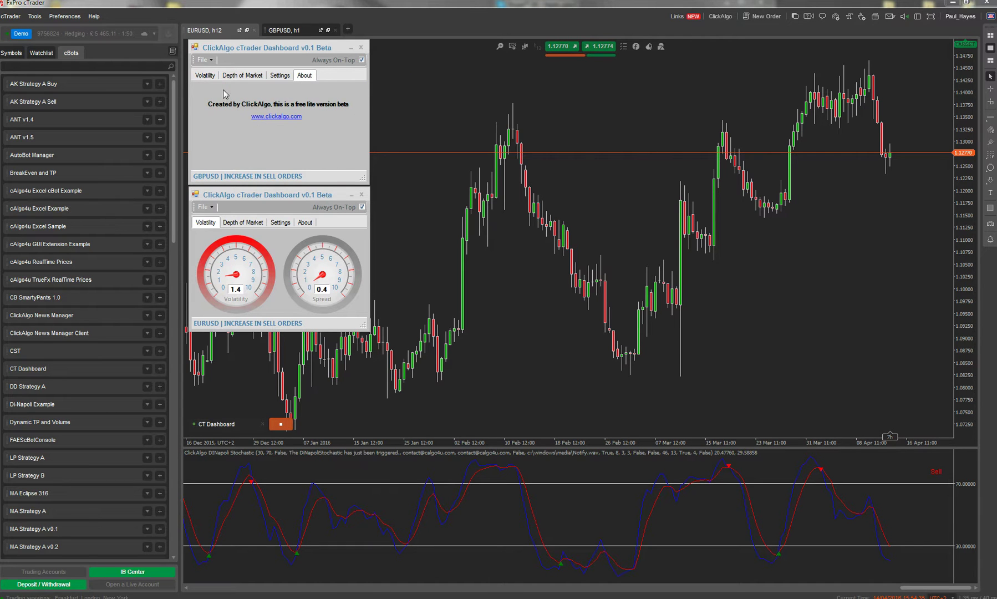
{"action": "left_click", "coordinate": [203, 75]}
{"action": "left_click", "coordinate": [203, 60]}
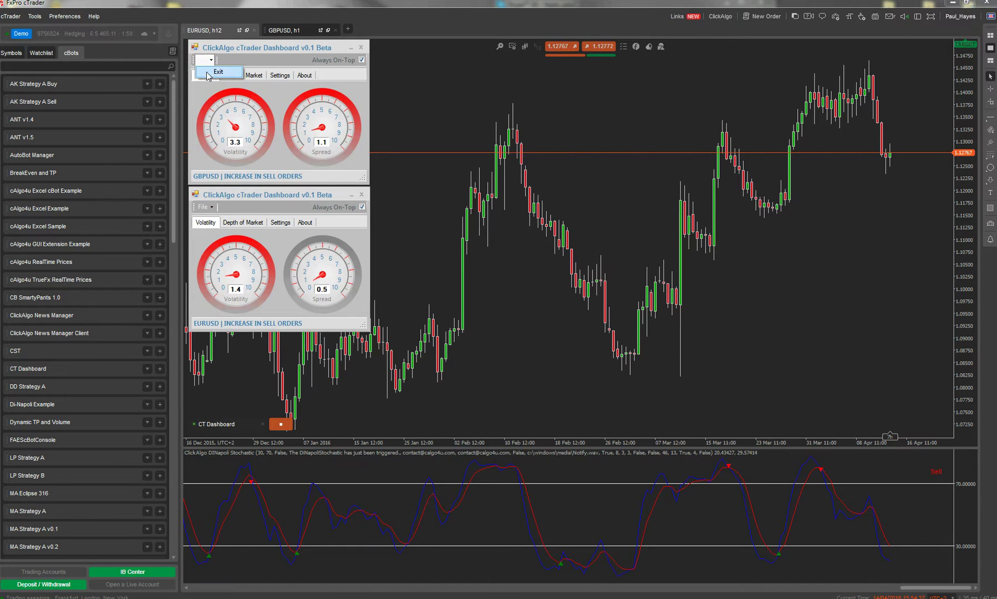
{"action": "left_click", "coordinate": [202, 166]}
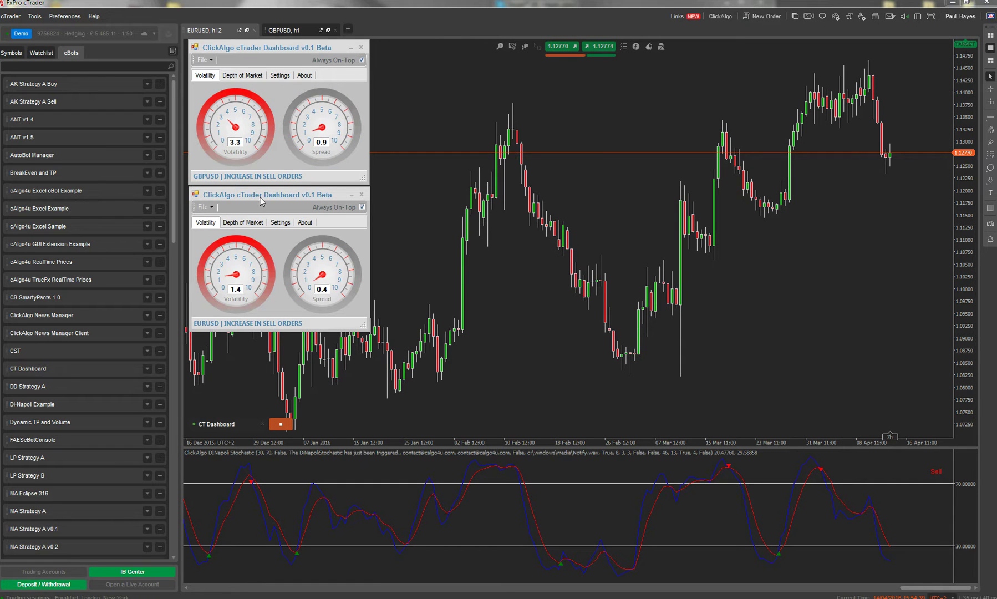
- Move both dashboards aside, stop the CT Dashboard cBot, and hide the remaining GBPUSD window
{"action": "left_click_drag", "start_coordinate": [261, 200], "coordinate": [508, 135]}
{"action": "left_click_drag", "start_coordinate": [335, 48], "coordinate": [355, 135]}
{"action": "left_click", "coordinate": [281, 424]}
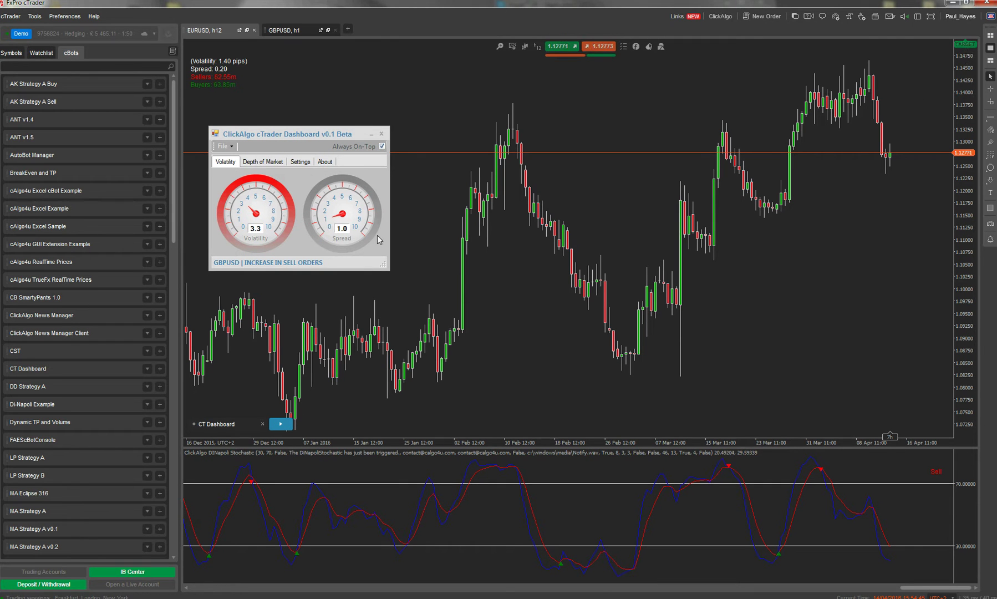
{"action": "left_click", "coordinate": [370, 134]}
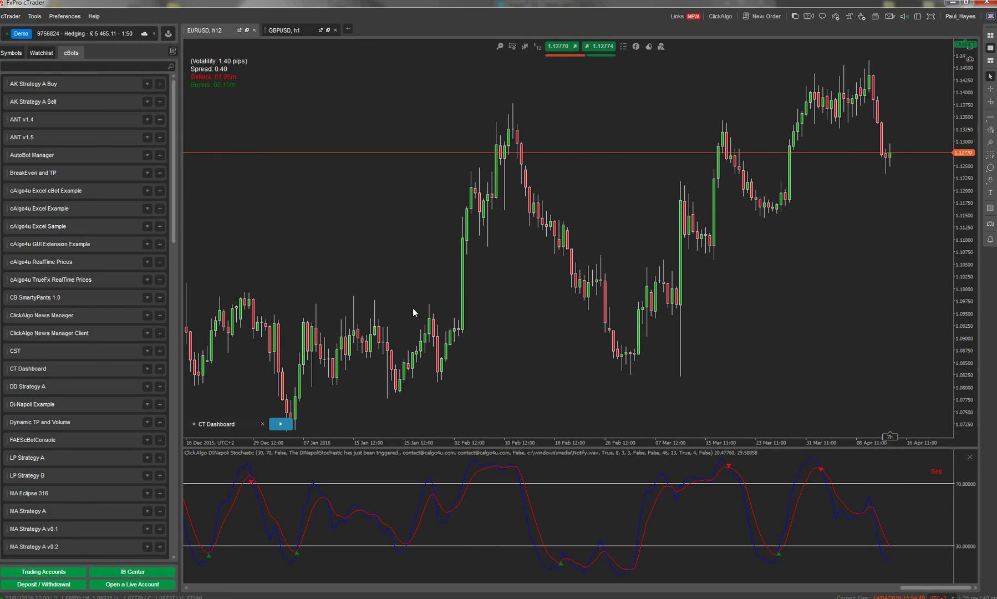